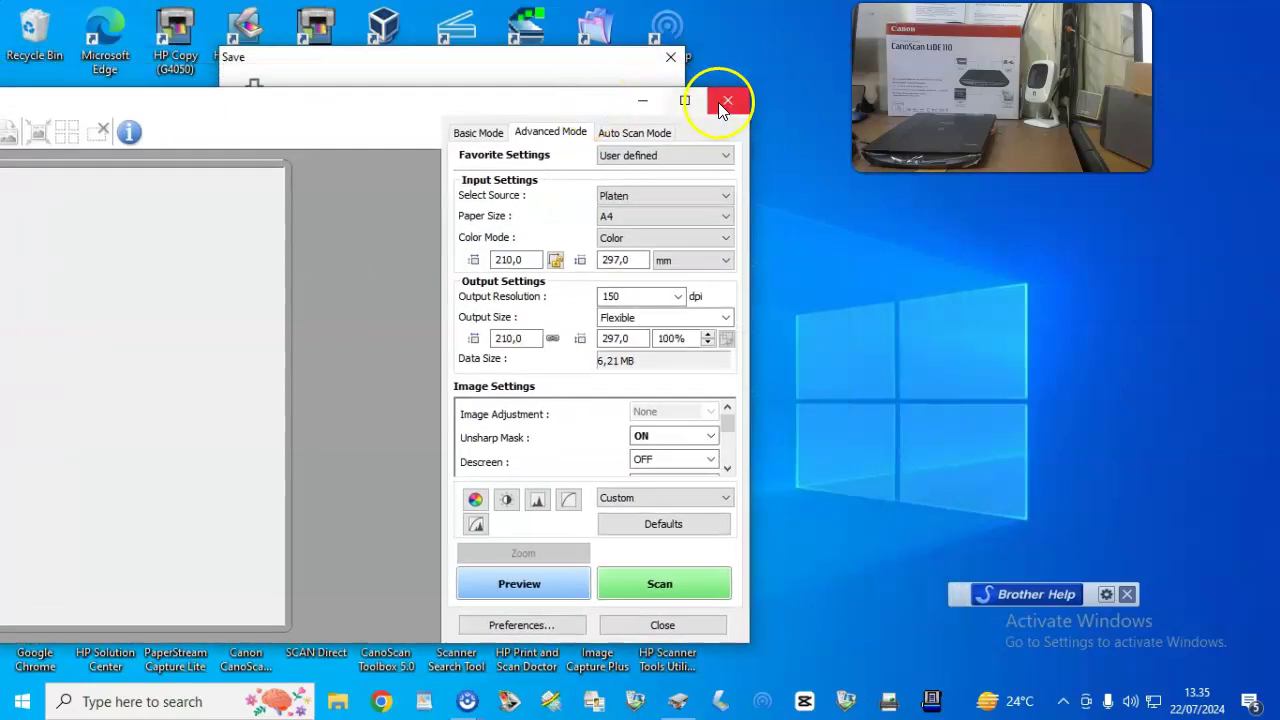
Close the ScanGear driver window to get back to the Save settings.
left_click(724, 102)
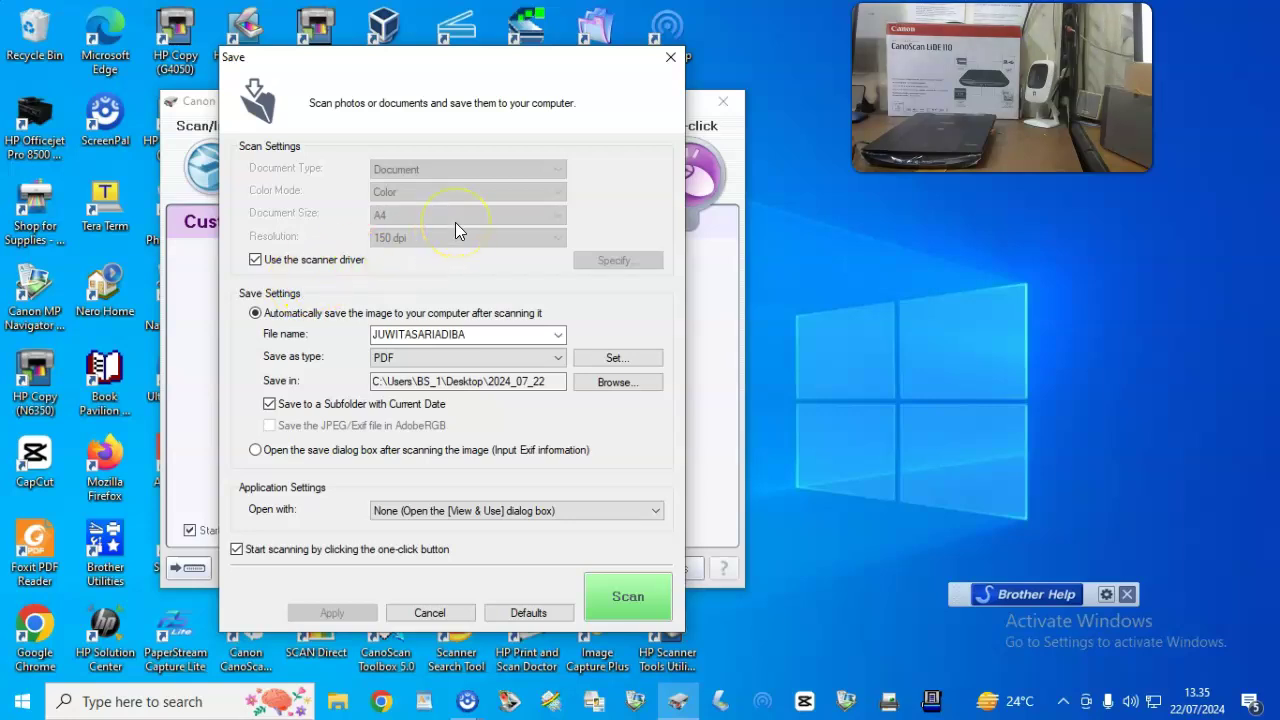
Turn off the 'Use the scanner driver' option.
left_click(255, 260)
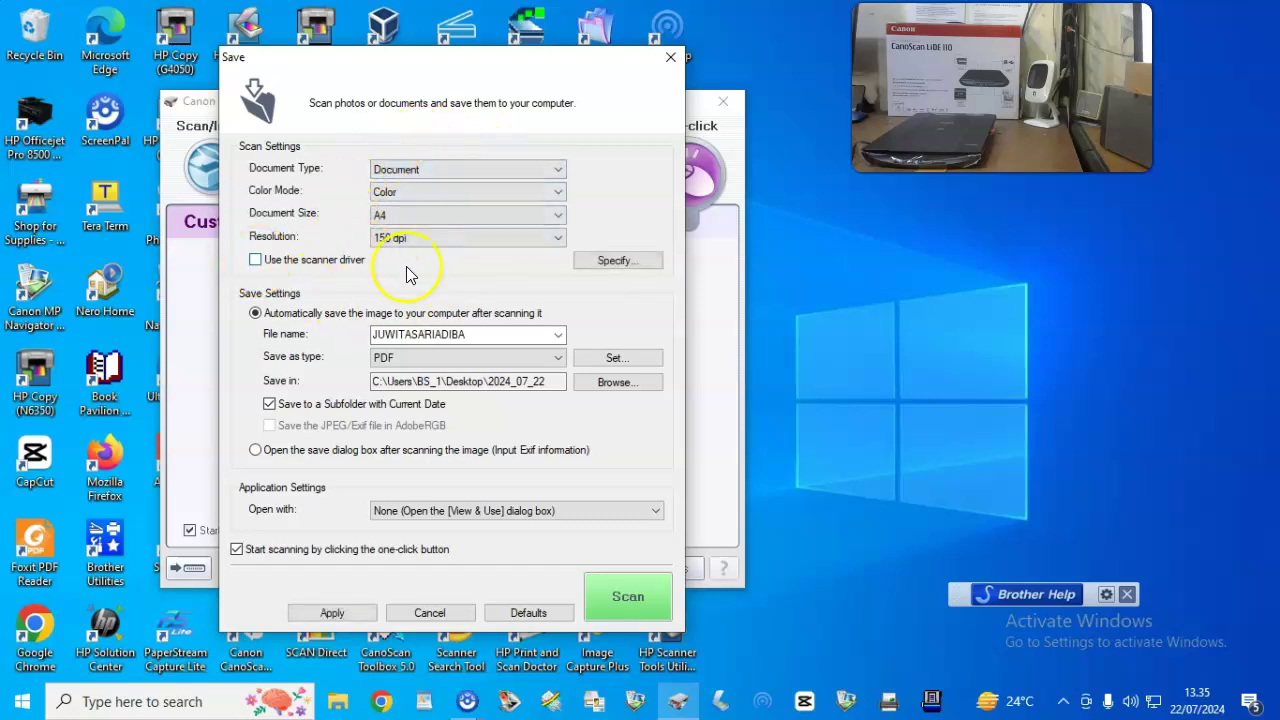
left_click(255, 260)
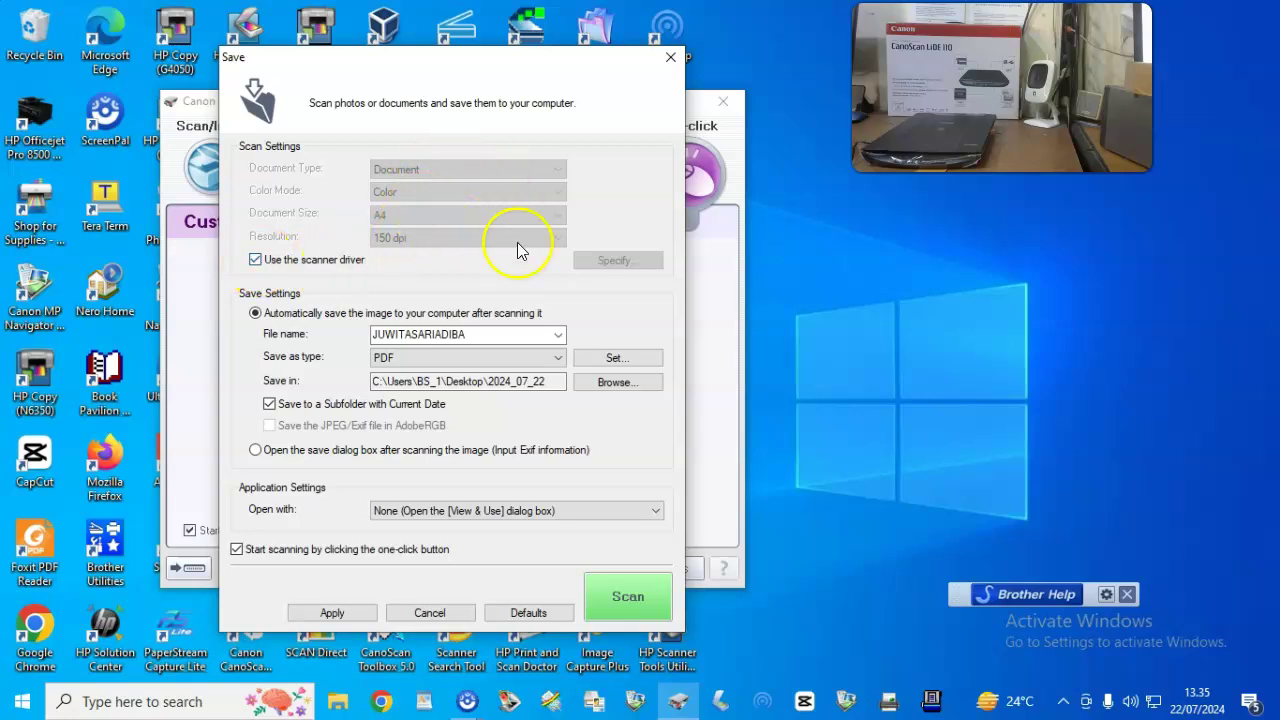
left_click(255, 260)
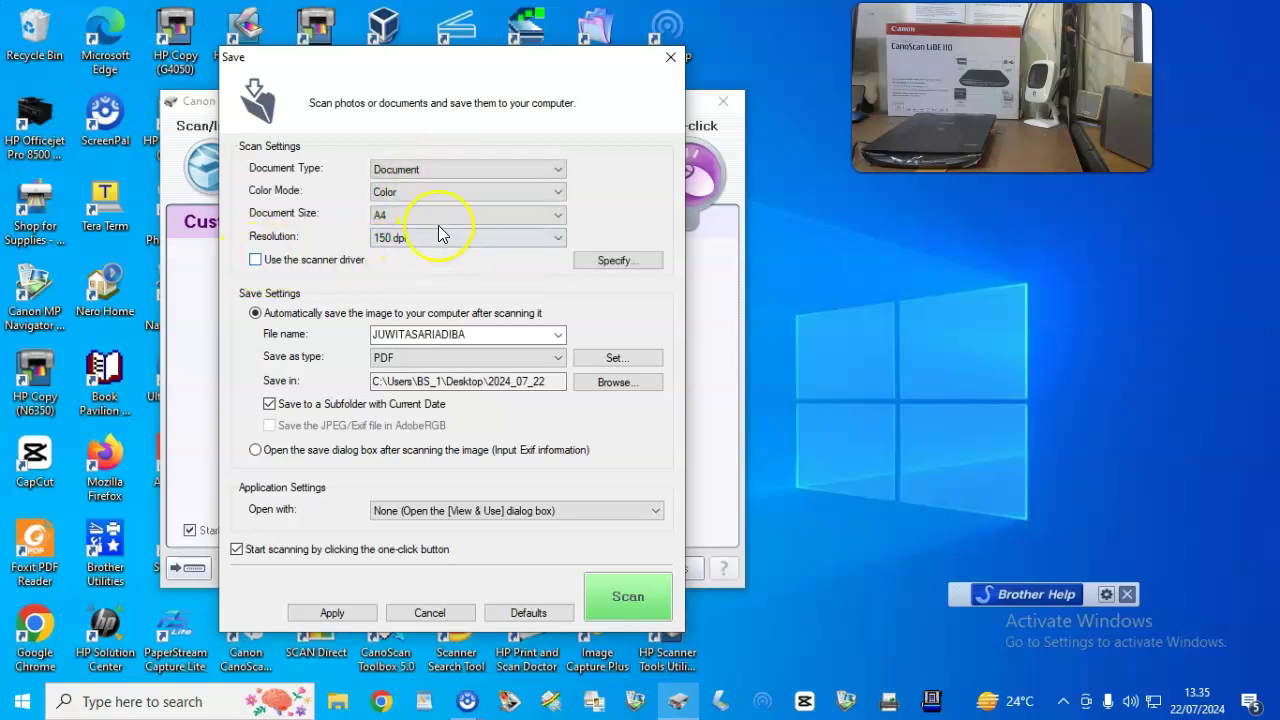
Confirm Document type, Color mode, A4 size and 150 dpi resolution in Scan Settings.
left_click(472, 172)
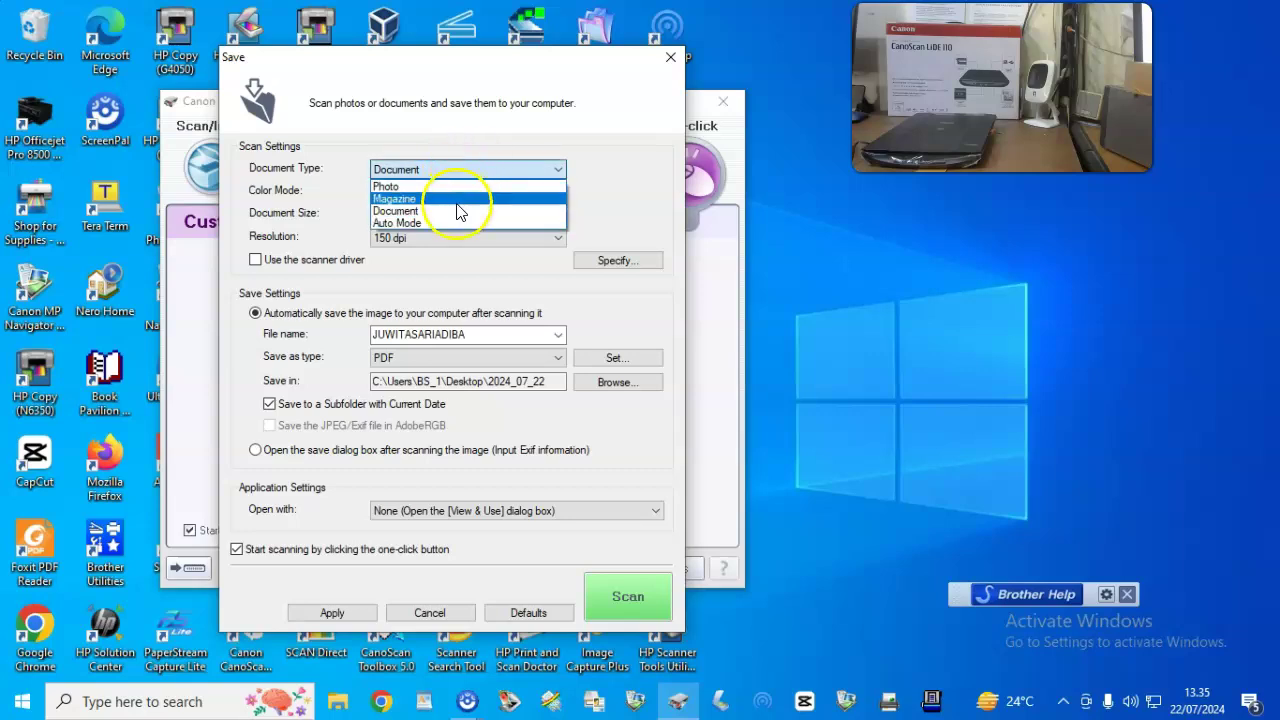
left_click(475, 211)
left_click(480, 192)
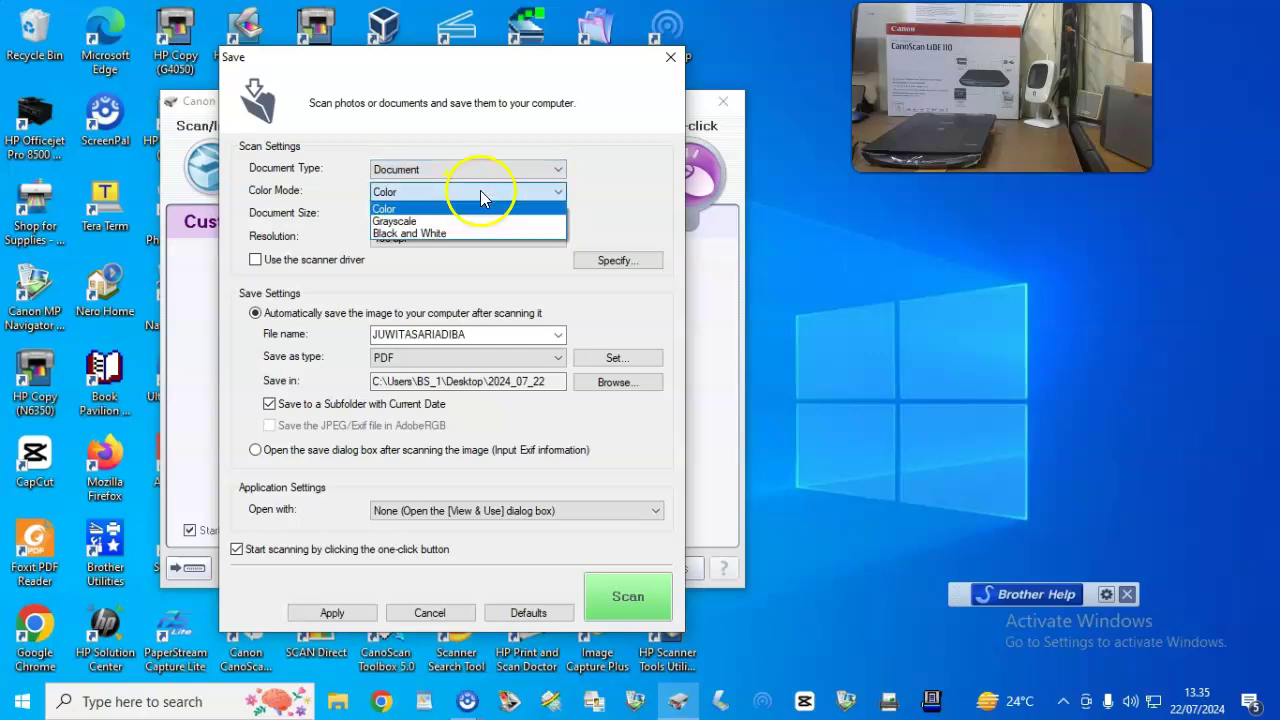
left_click(484, 200)
left_click(475, 218)
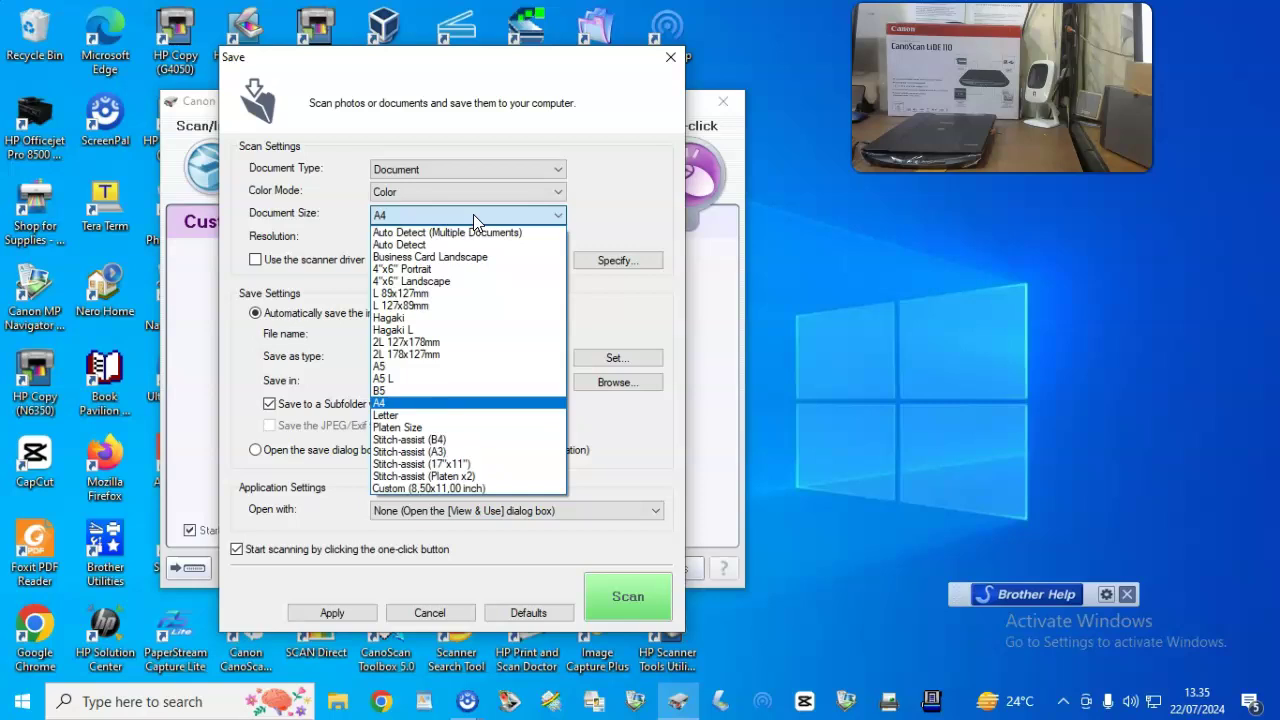
left_click(450, 402)
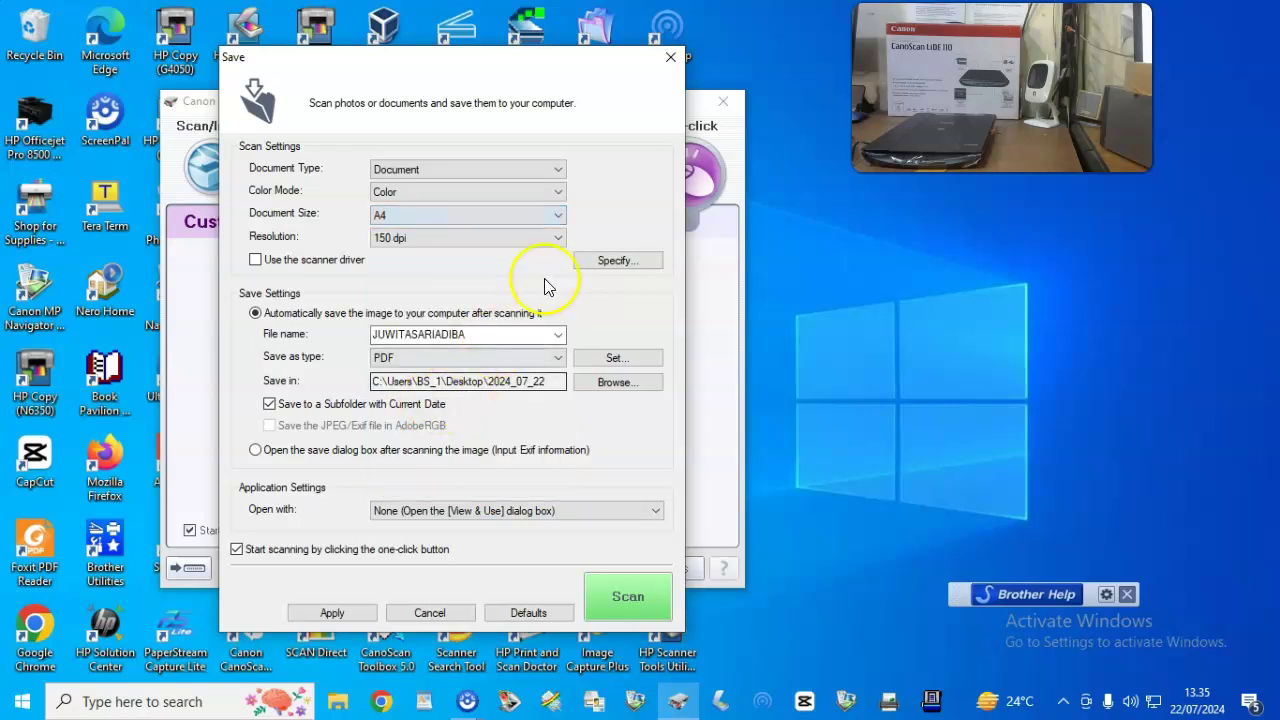
left_click(504, 238)
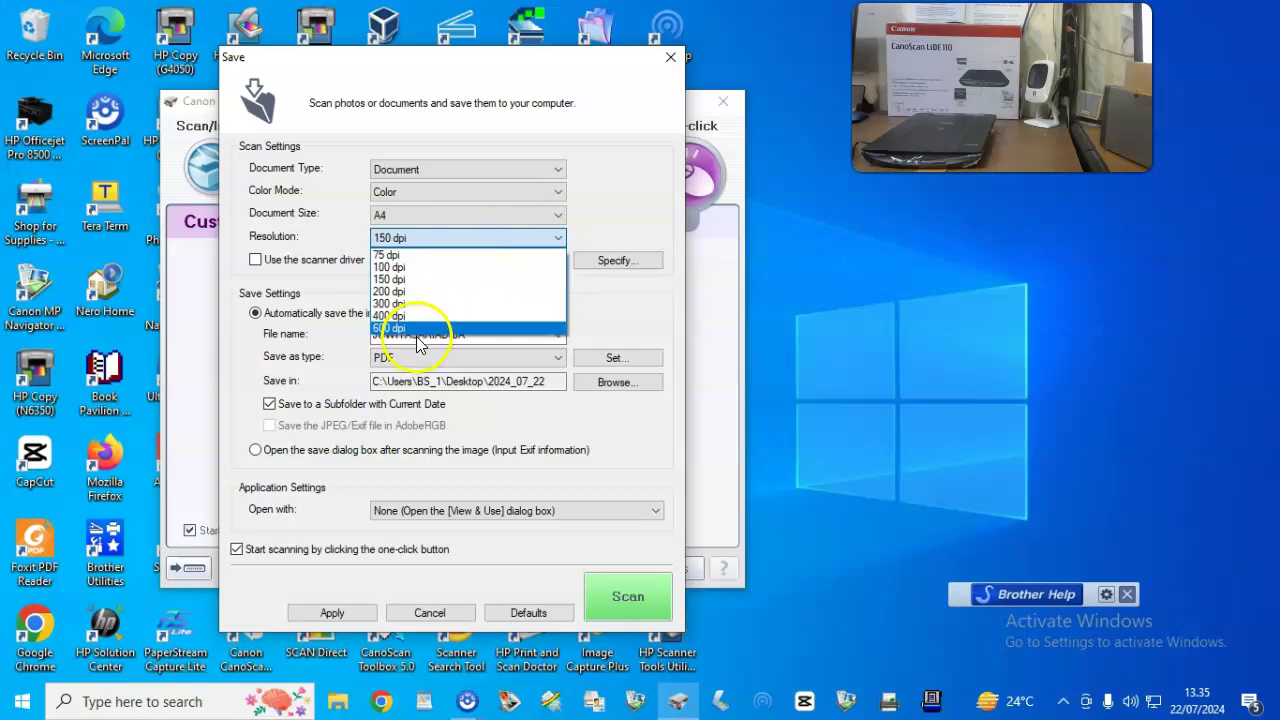
left_click(434, 279)
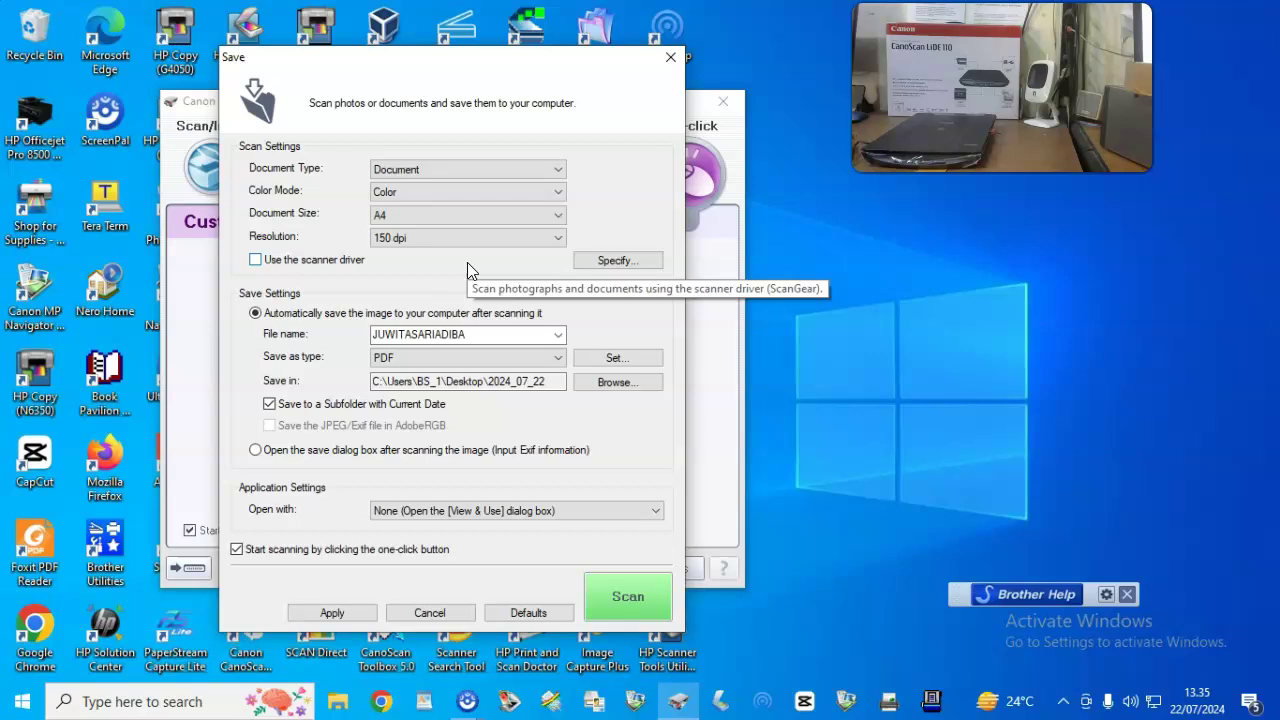
left_click(502, 240)
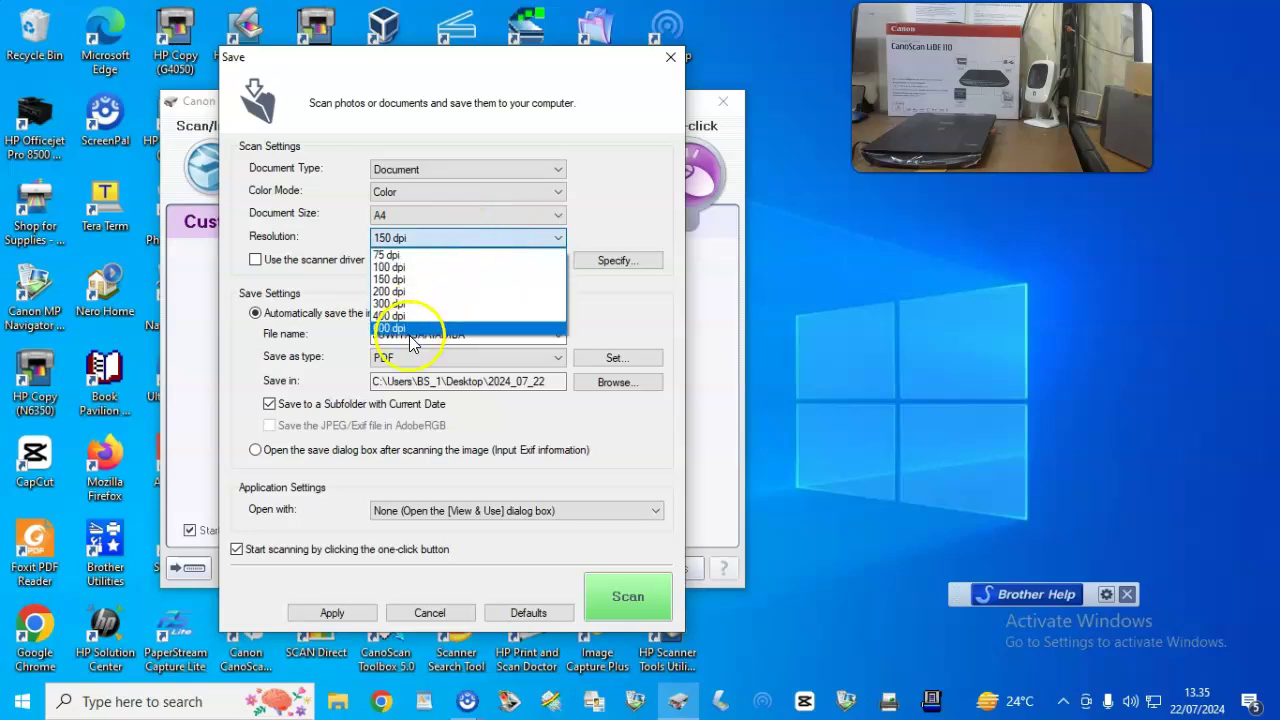
left_click(563, 295)
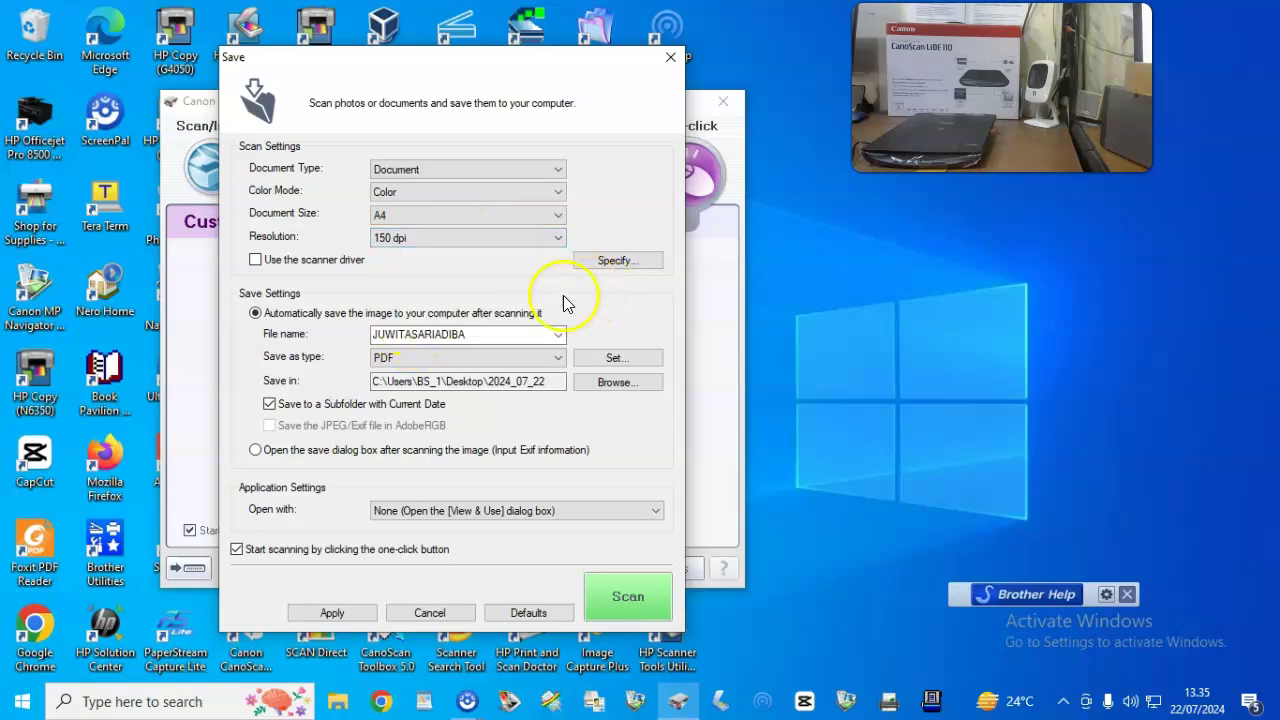
left_click_drag(530, 336, 362, 342)
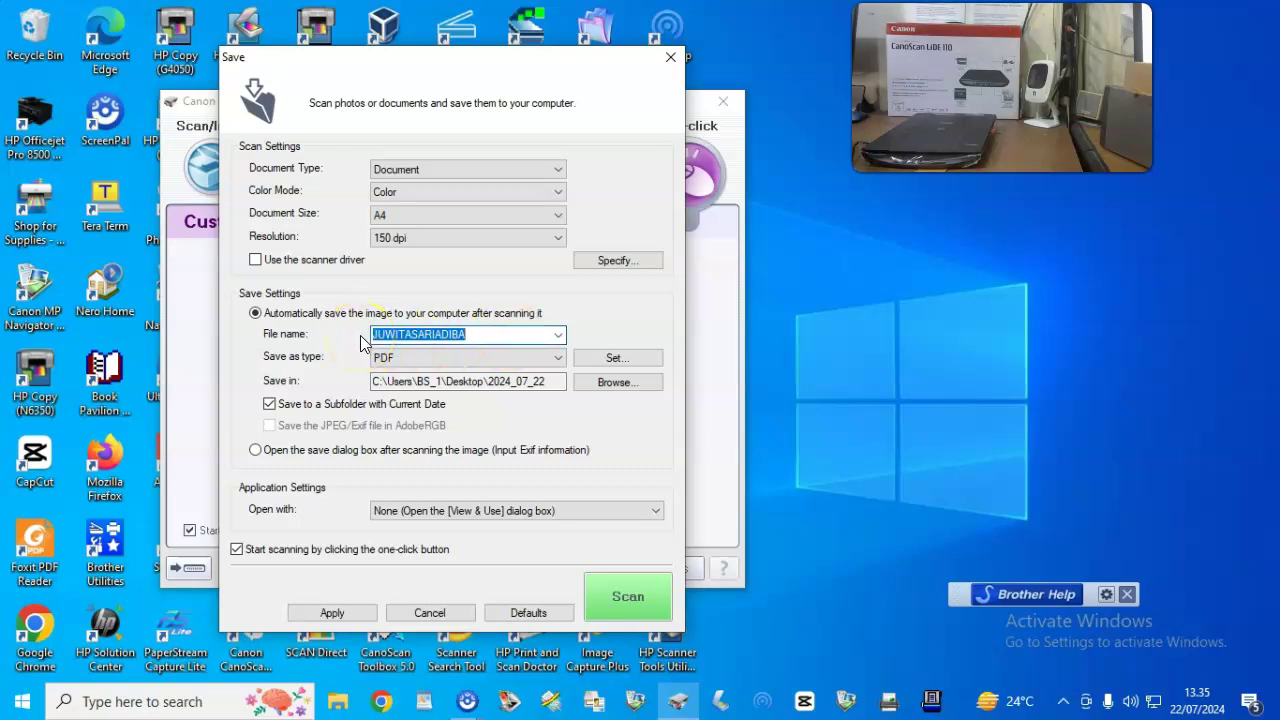
type("AGUS RIZAL")
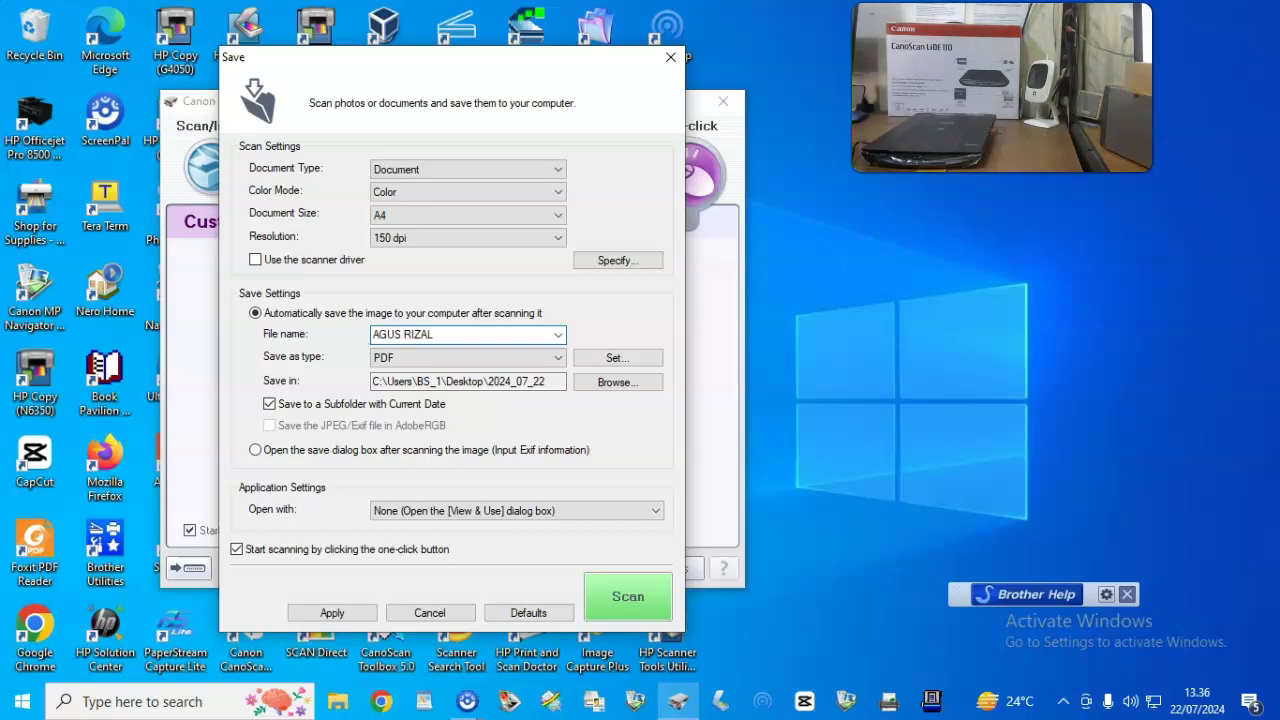
left_click(446, 366)
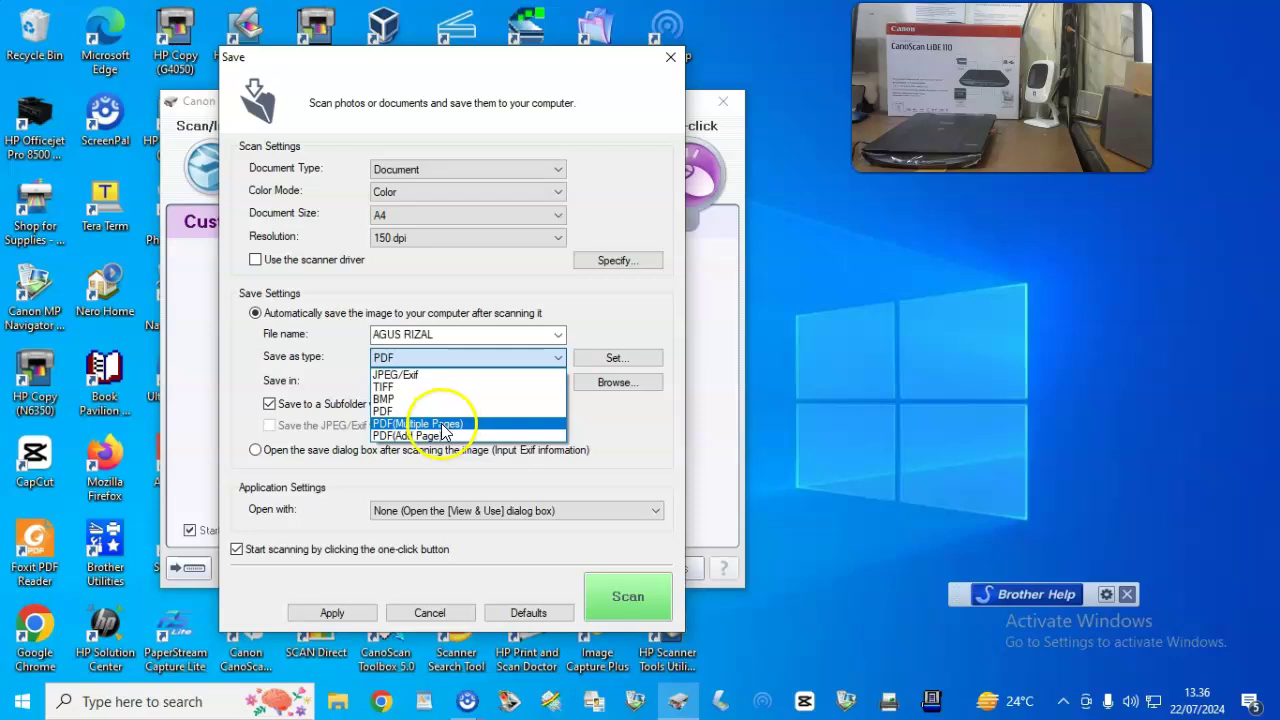
left_click(460, 357)
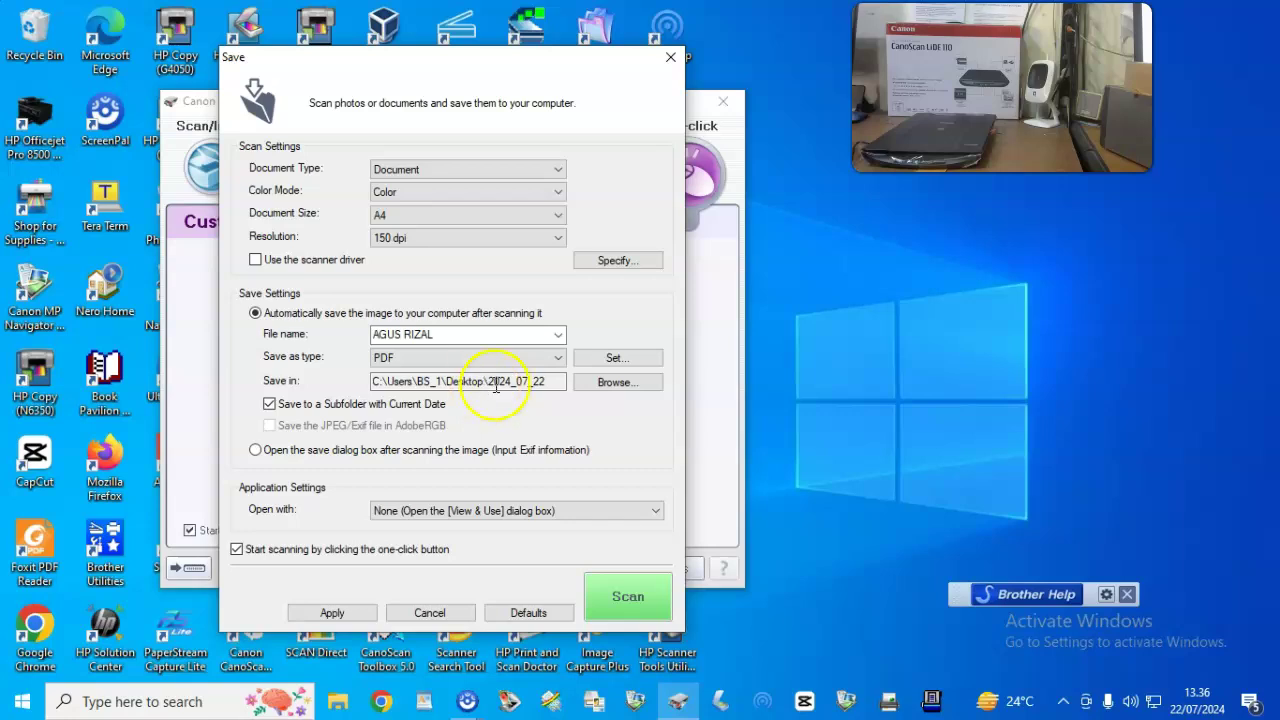
Keep the current save folder after browsing, and apply the save settings.
left_click(614, 384)
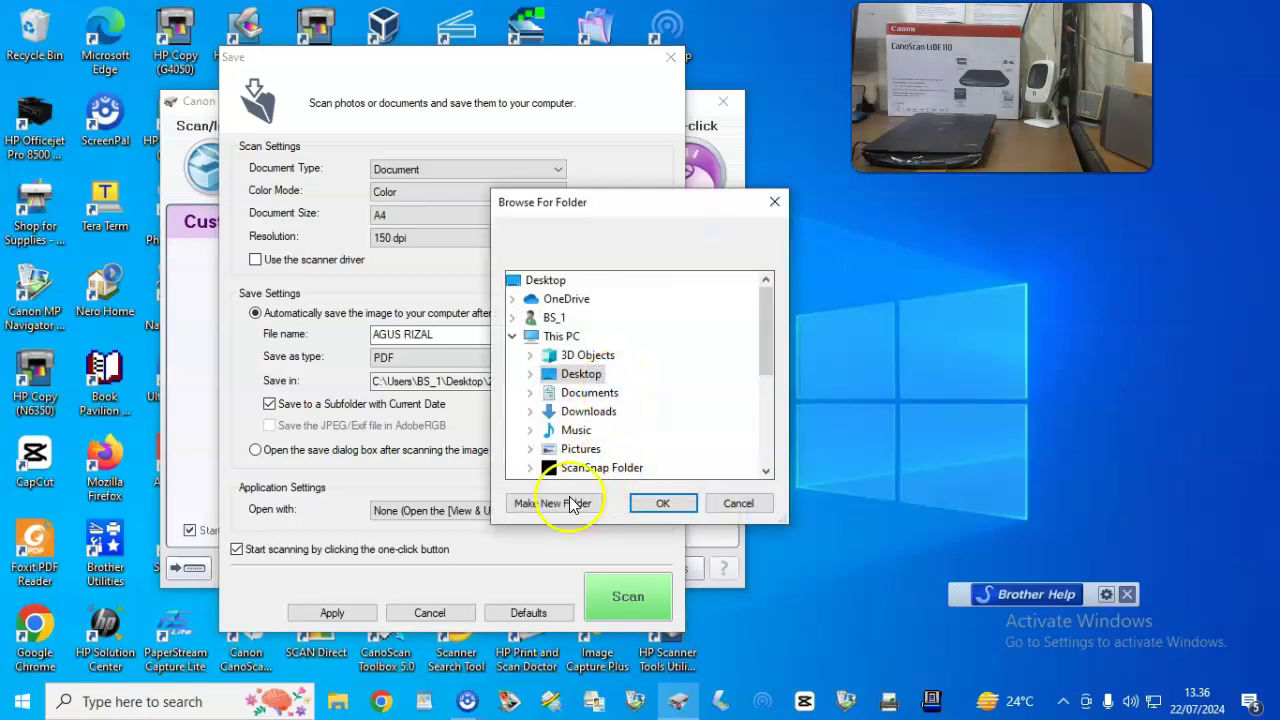
left_click(738, 503)
left_click(332, 612)
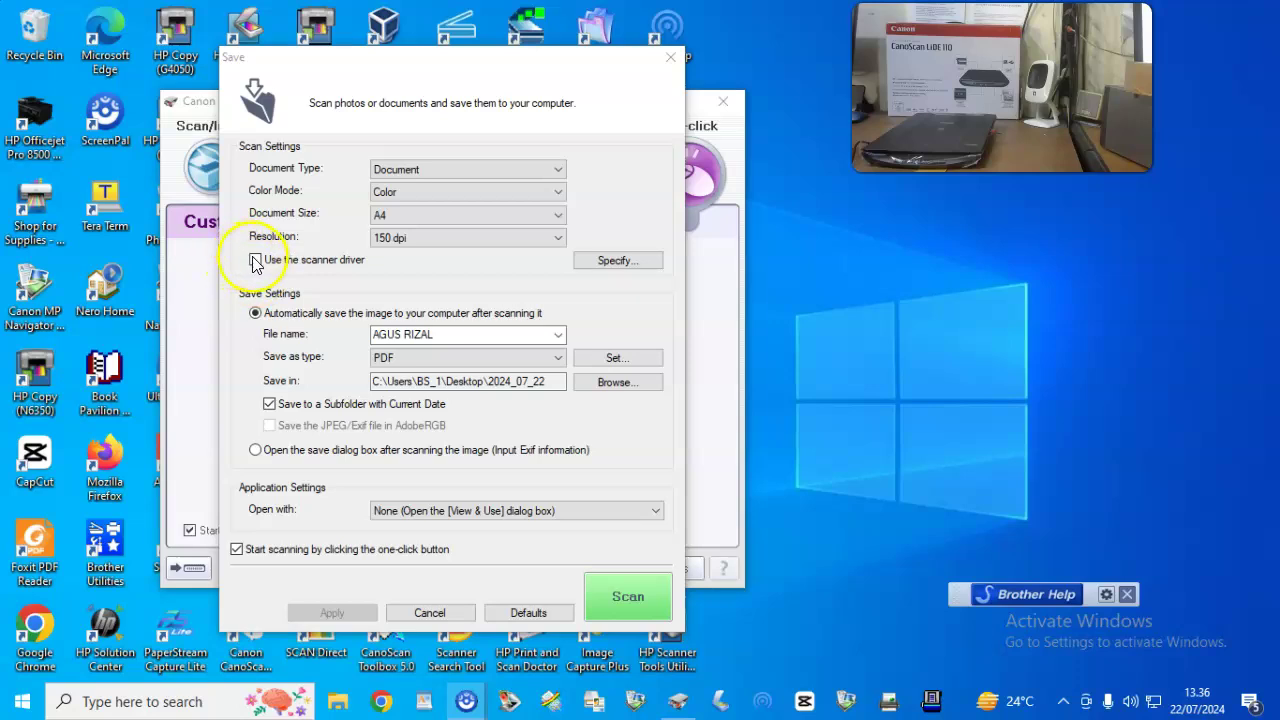
Re-enable the scanner driver, apply, and start the scan to launch ScanGear.
left_click(256, 260)
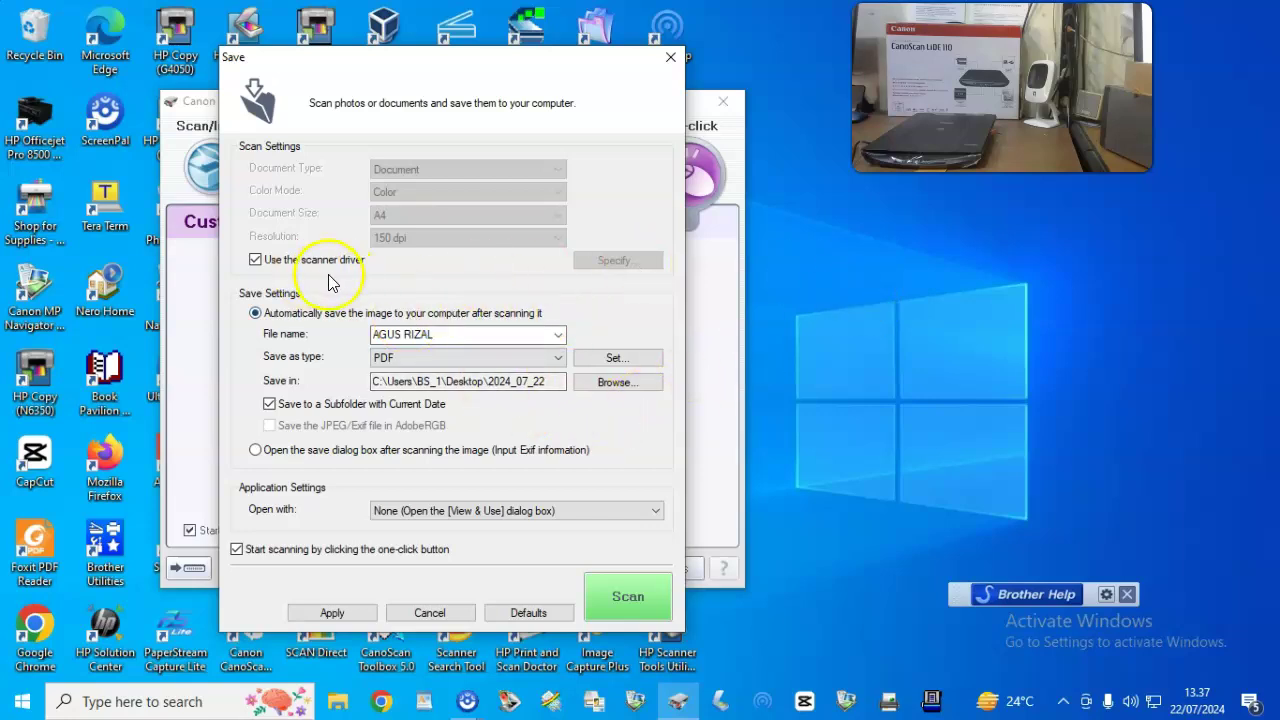
left_click(338, 614)
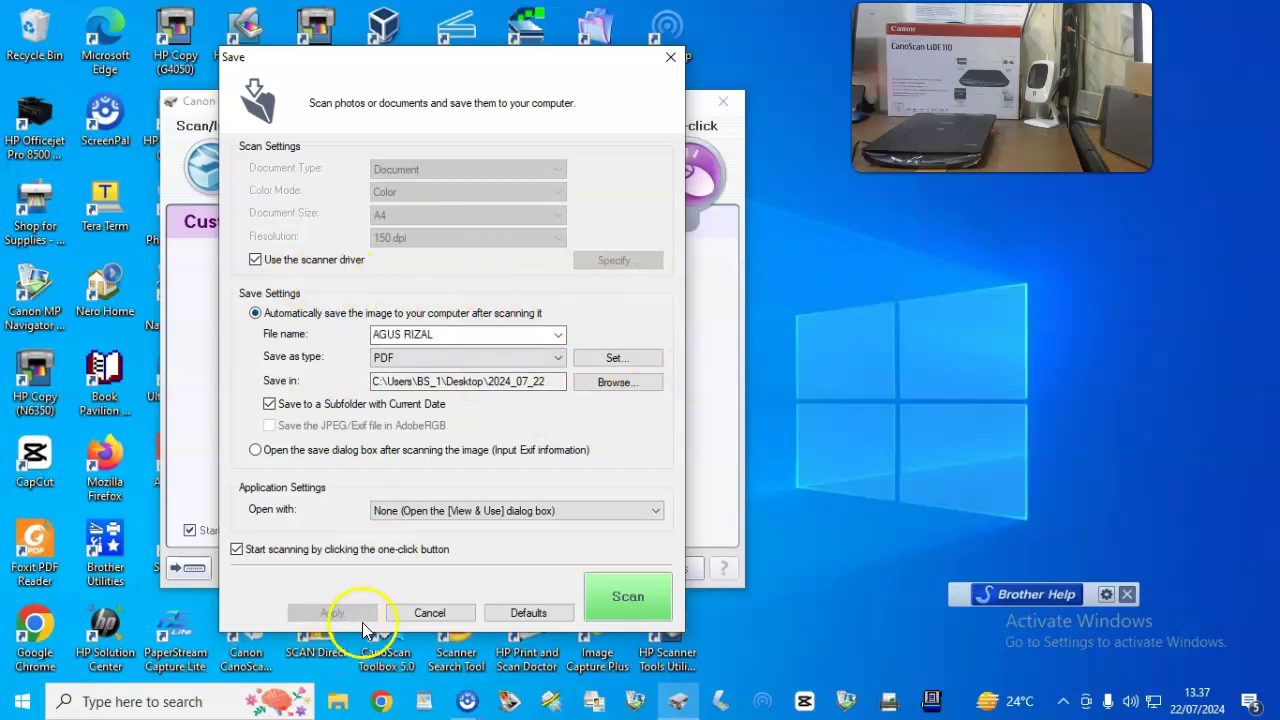
left_click(625, 612)
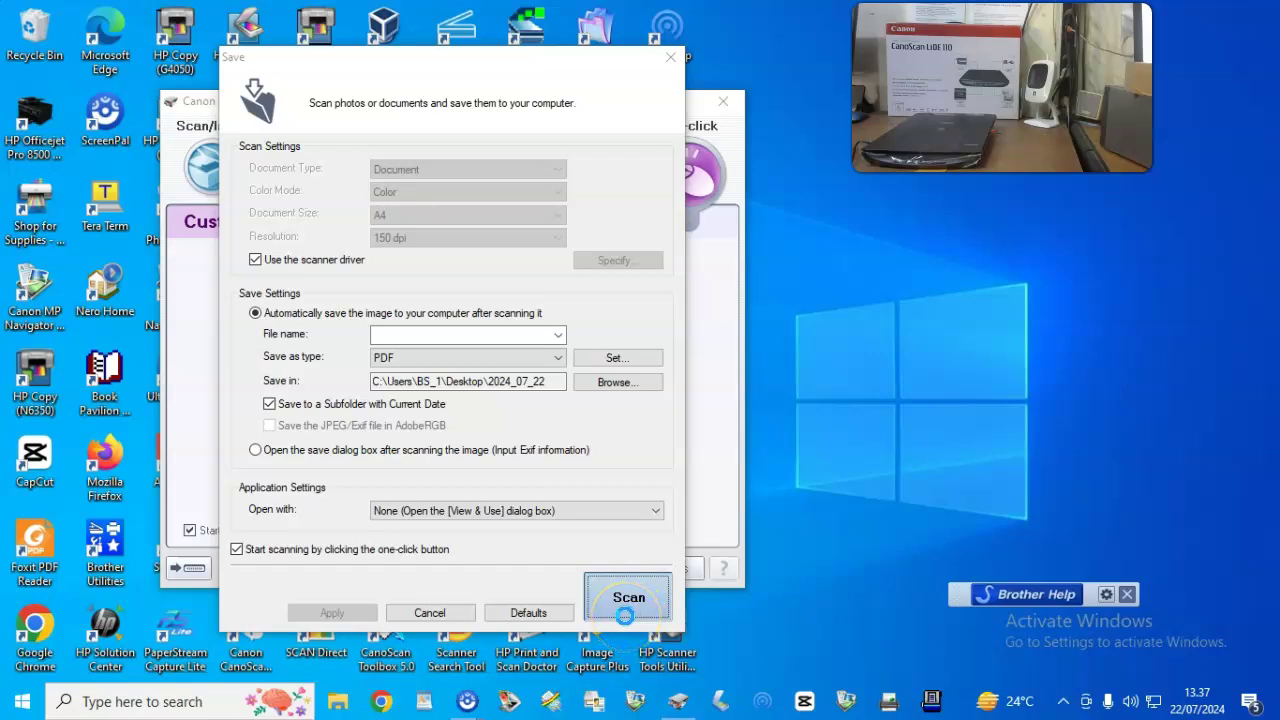
left_click(651, 594)
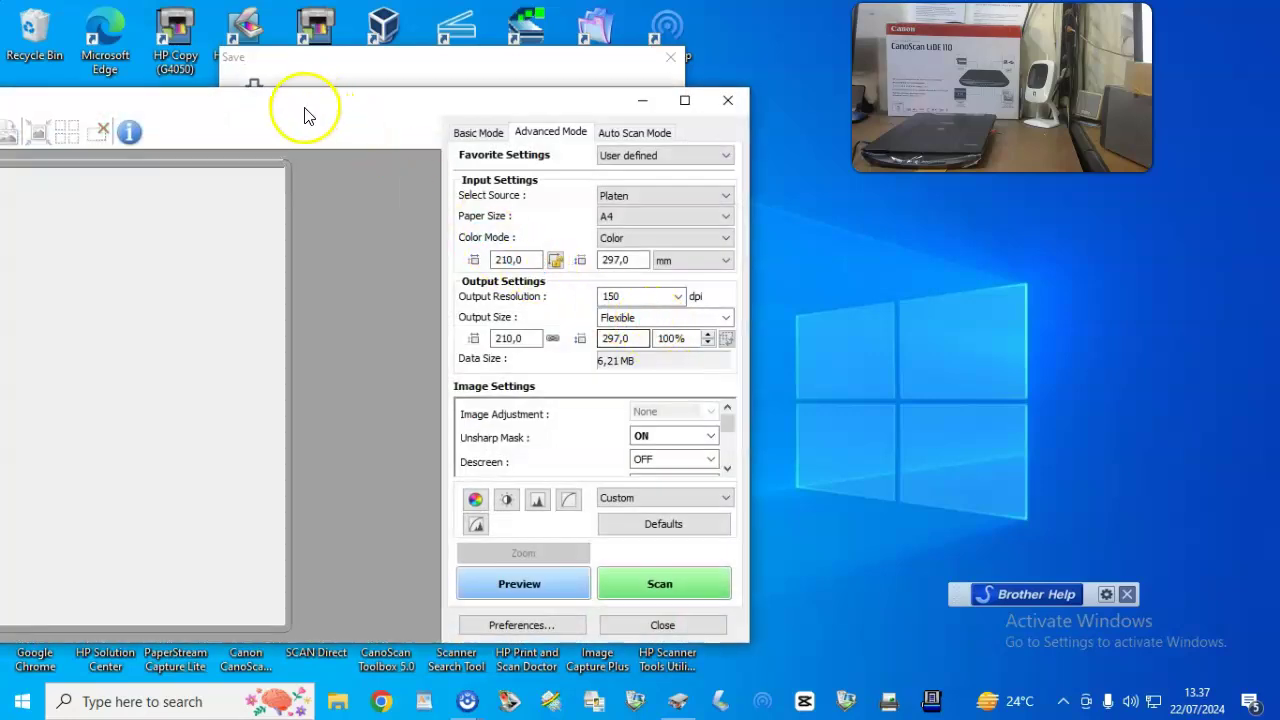
Maximize ScanGear and switch to Basic Mode, confirming the settings reset.
left_click_drag(298, 110, 486, 120)
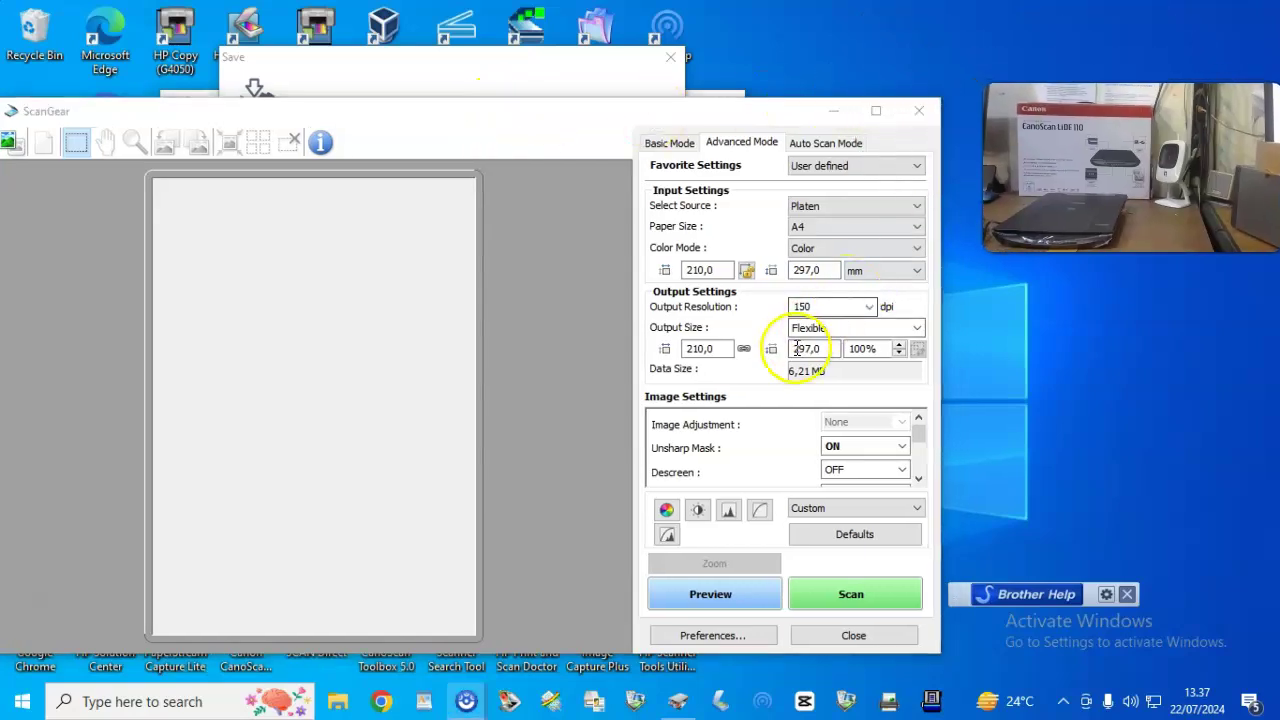
left_click(876, 110)
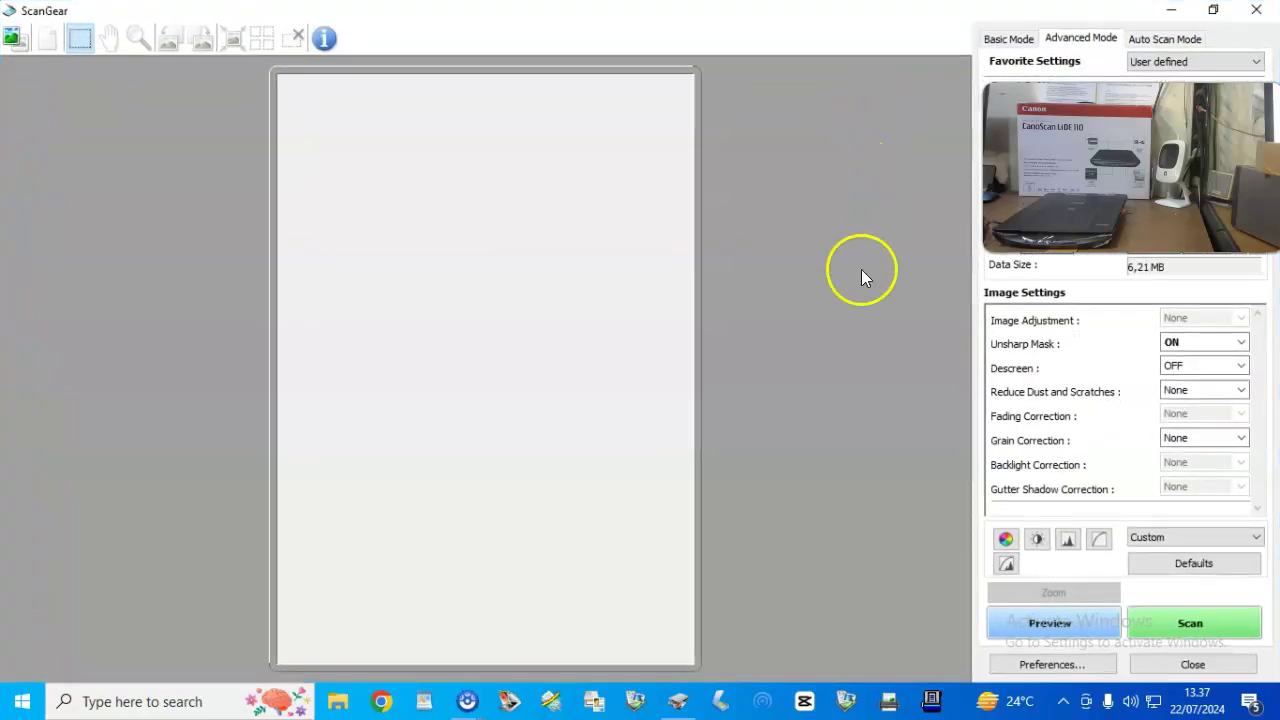
left_click(466, 701)
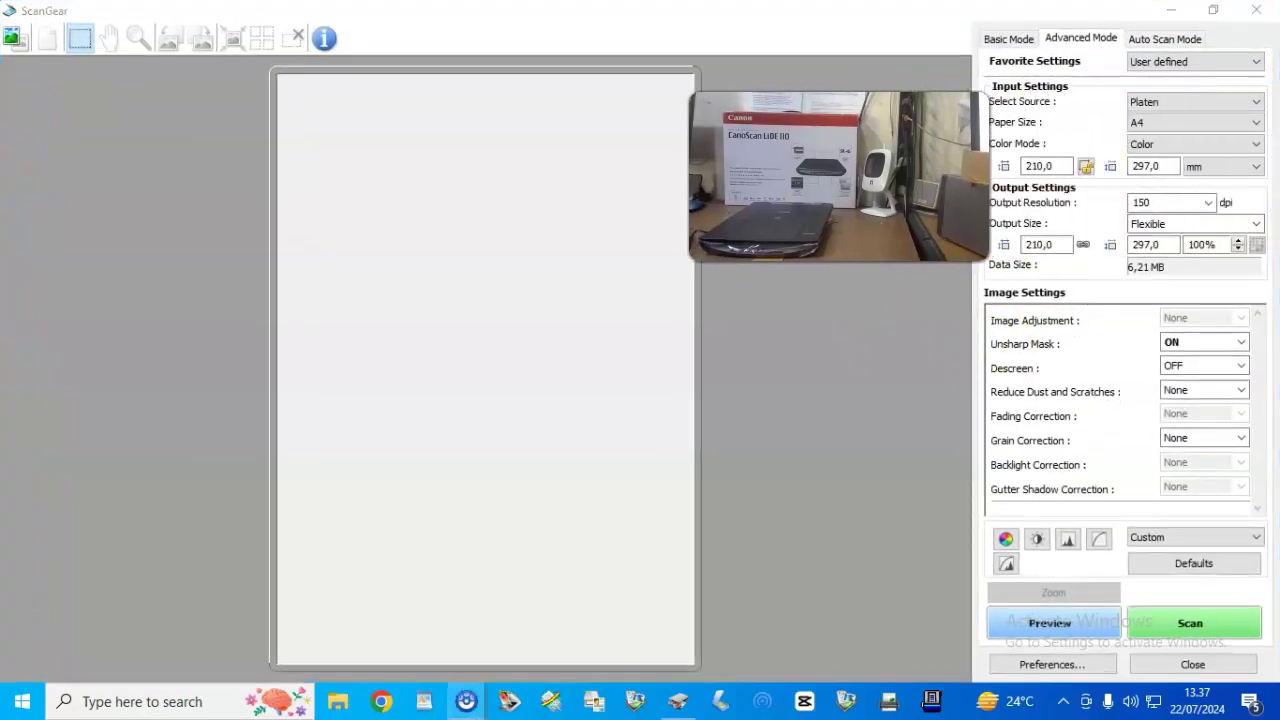
left_click(997, 43)
left_click(668, 401)
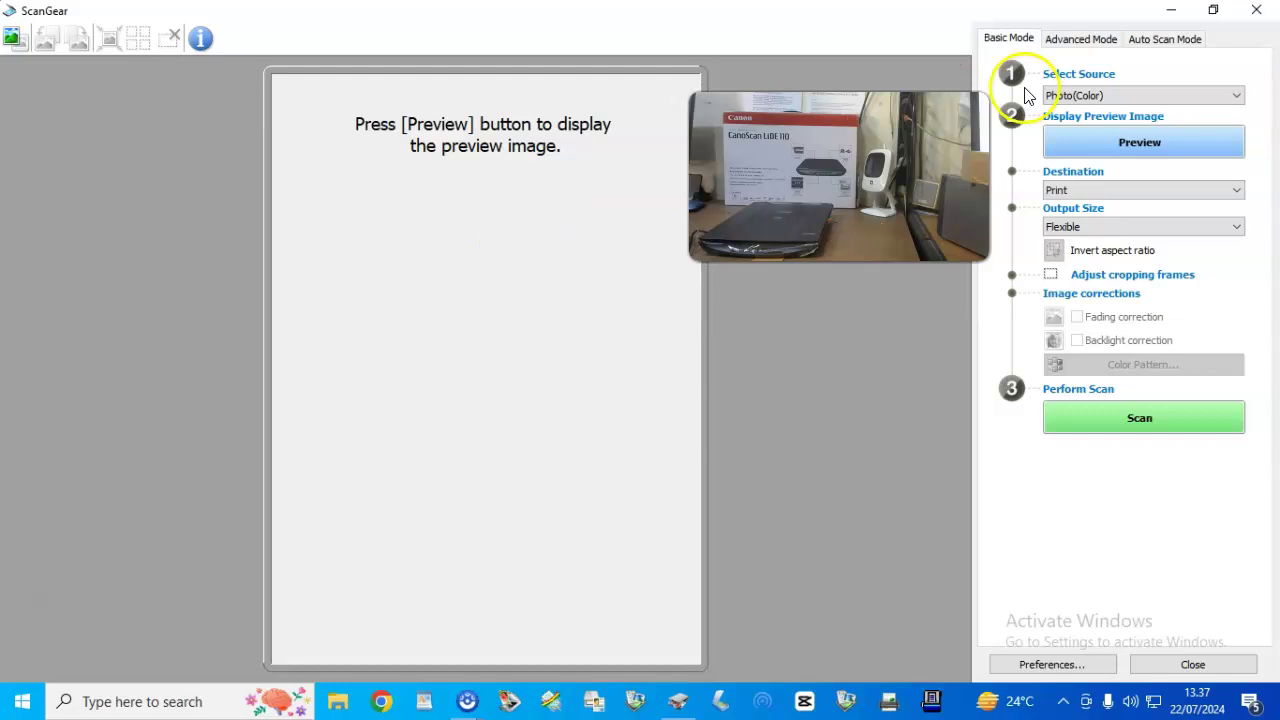
Reset ScanGear settings to defaults through Advanced Mode and Auto Scan Mode.
left_click(1070, 44)
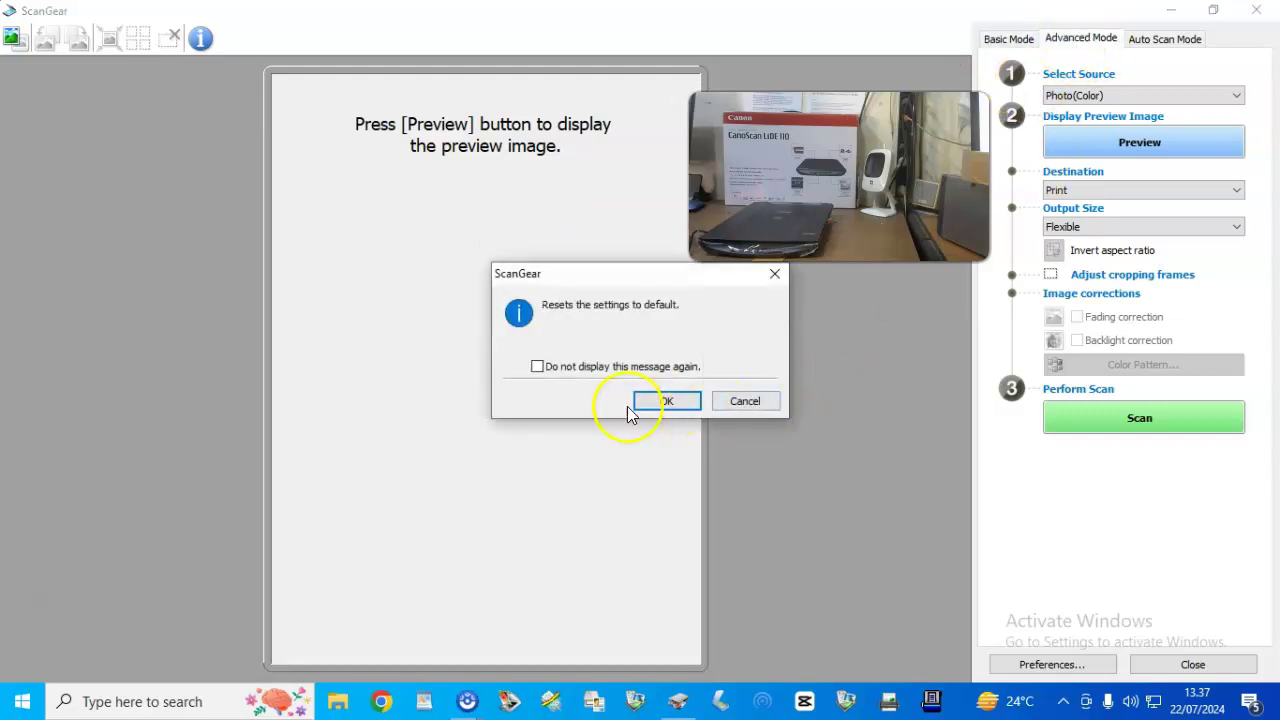
left_click(652, 402)
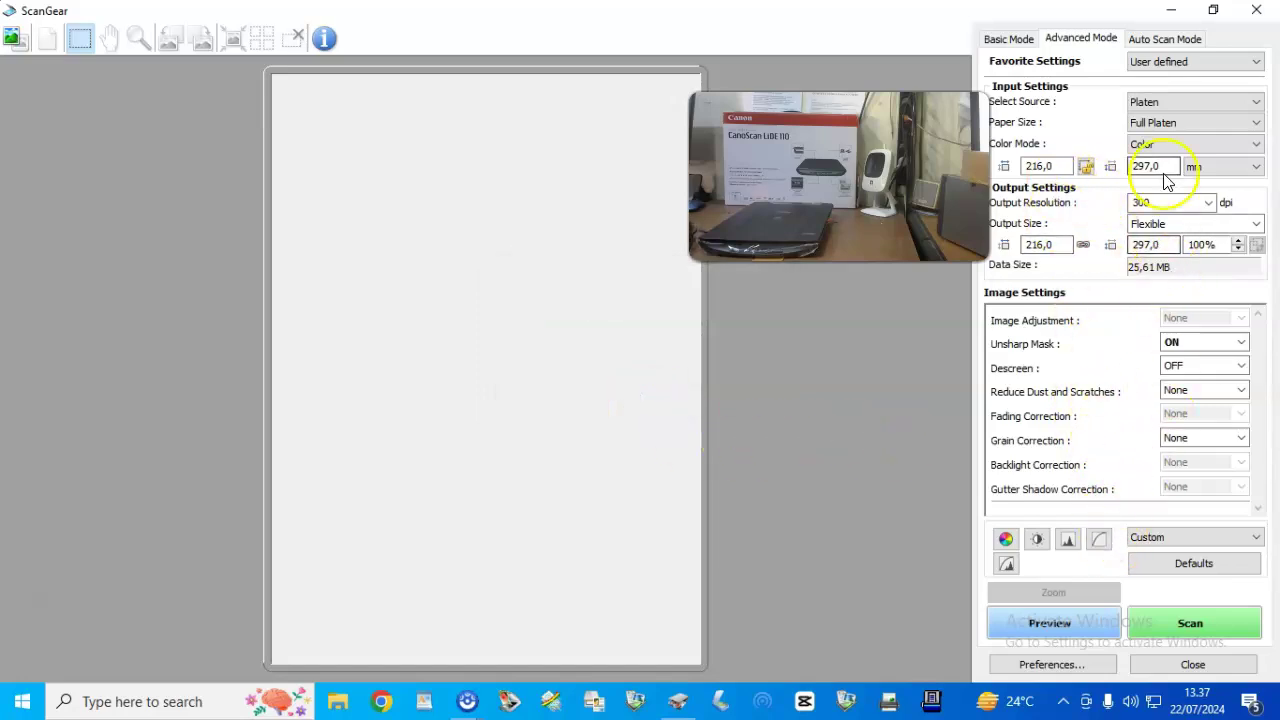
left_click(1160, 38)
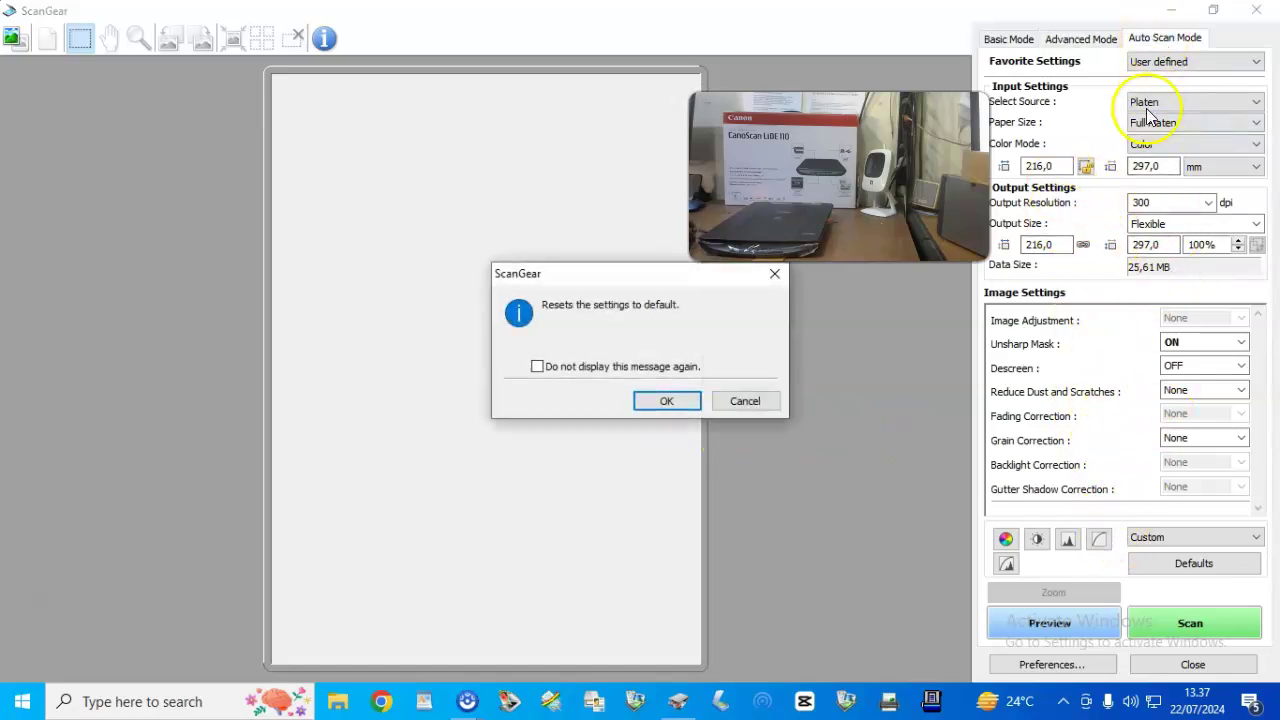
left_click(668, 402)
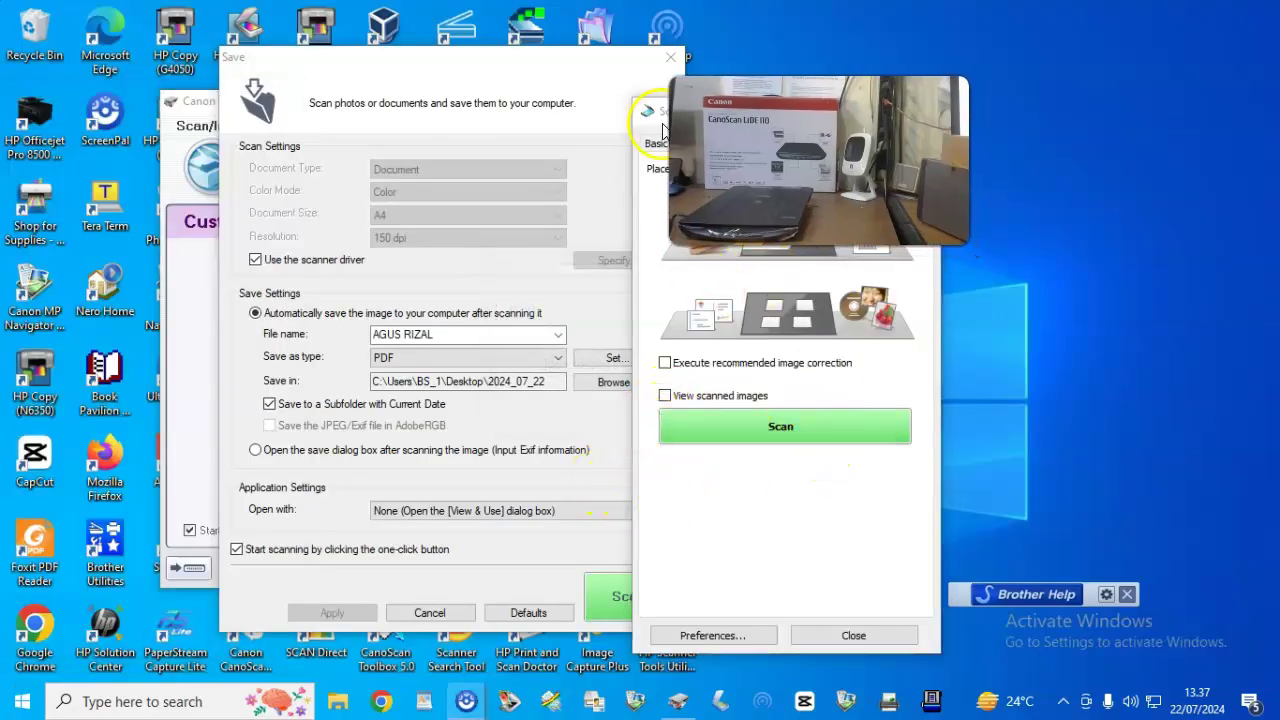
Return to Advanced Mode with the preview area and maximize the ScanGear window.
left_click_drag(662, 112, 978, 97)
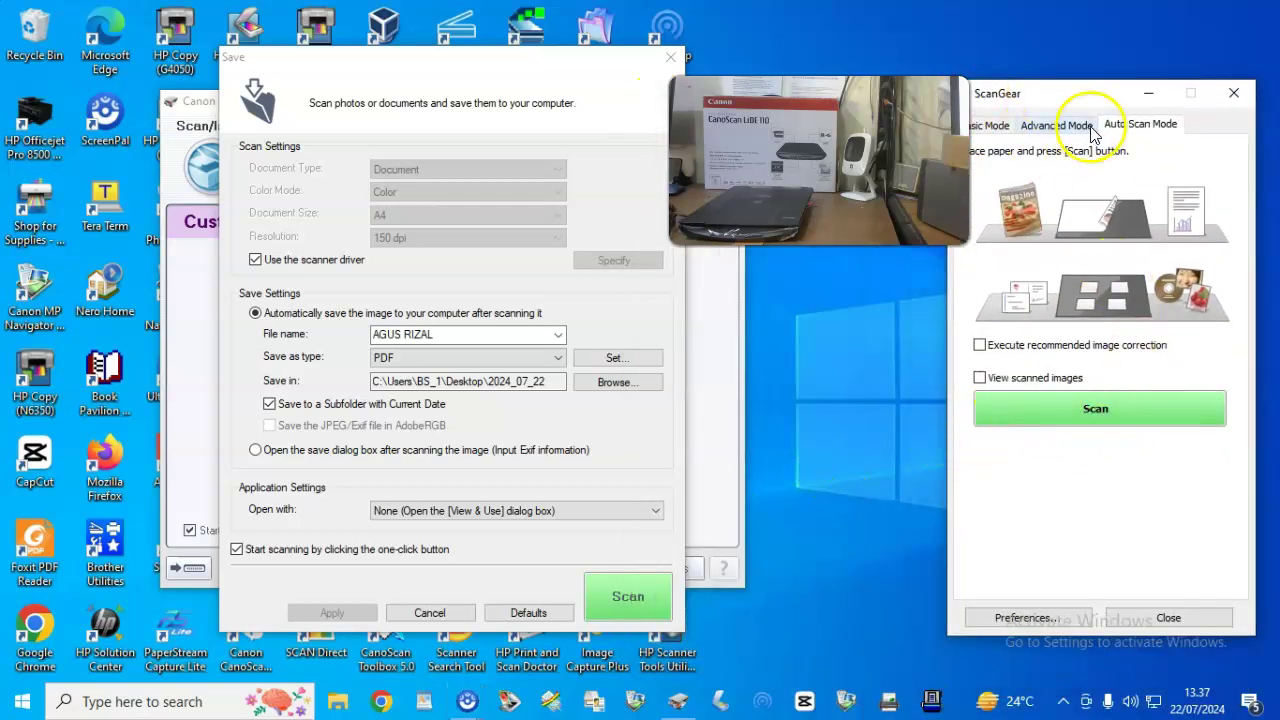
left_click(1052, 127)
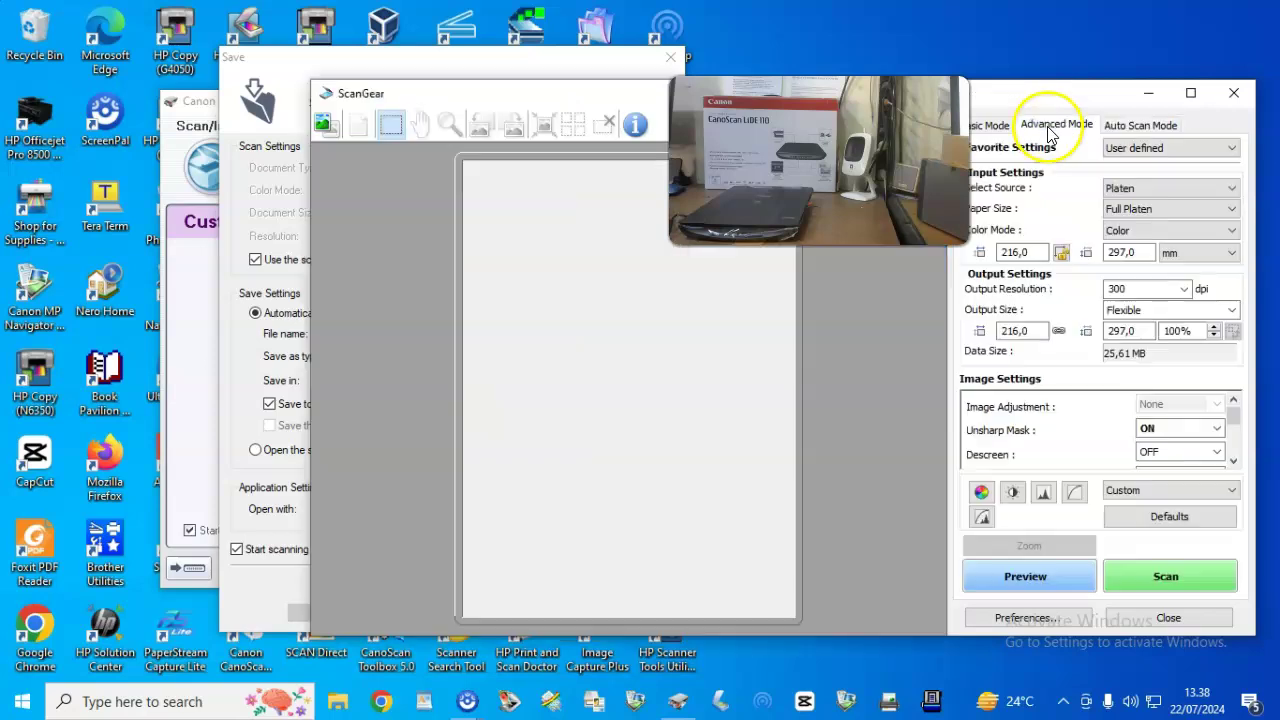
left_click(1191, 92)
left_click(467, 701)
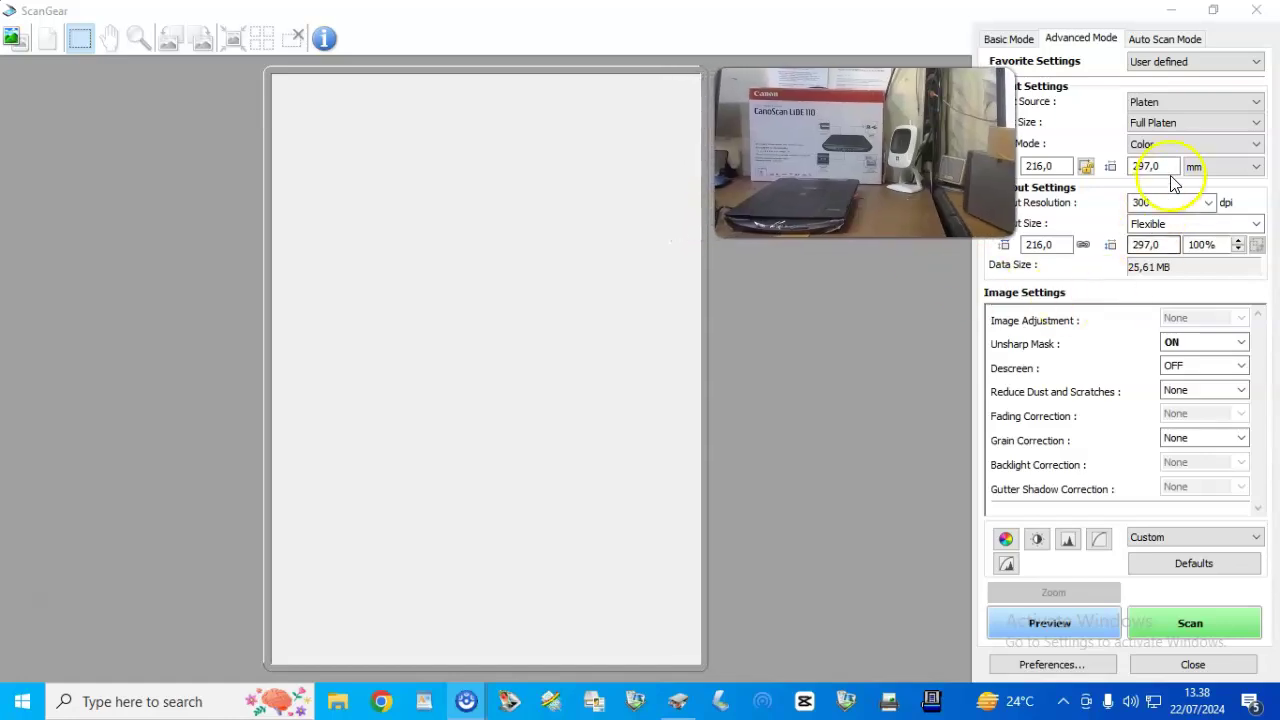
Choose A4 (210 × 297 mm) paper size and 200 dpi output resolution.
left_click(1208, 124)
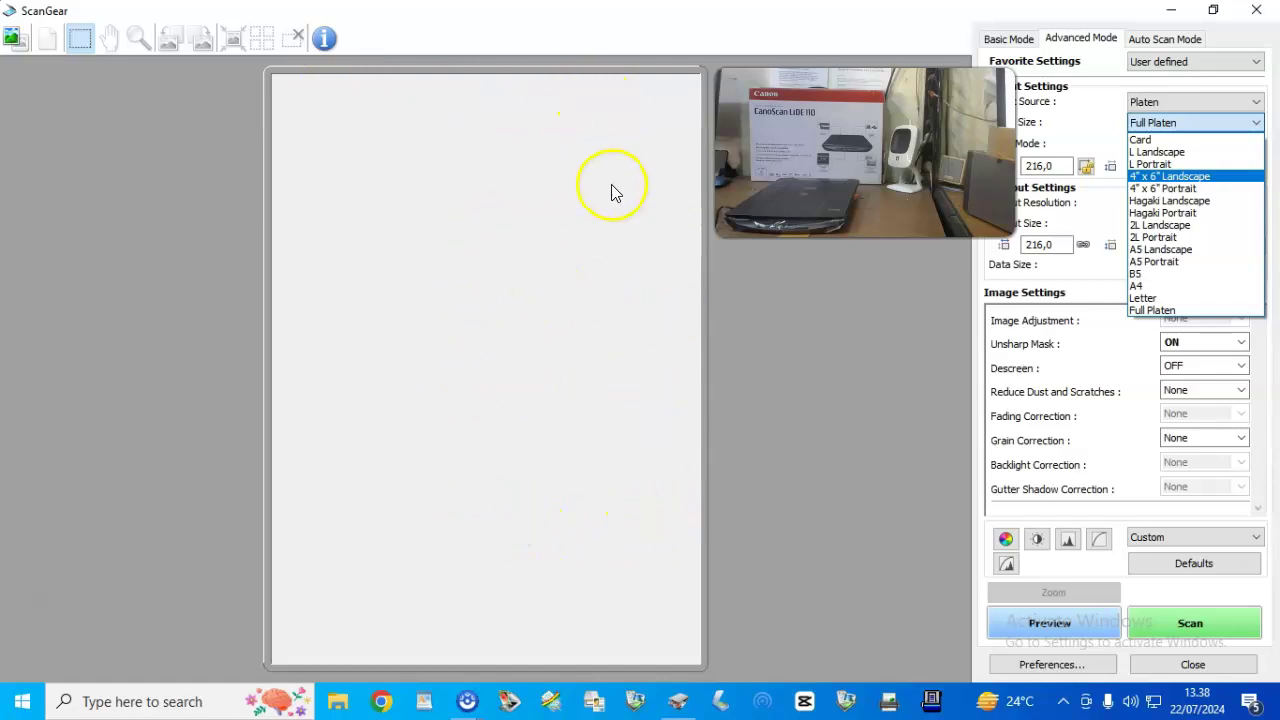
left_click(1140, 288)
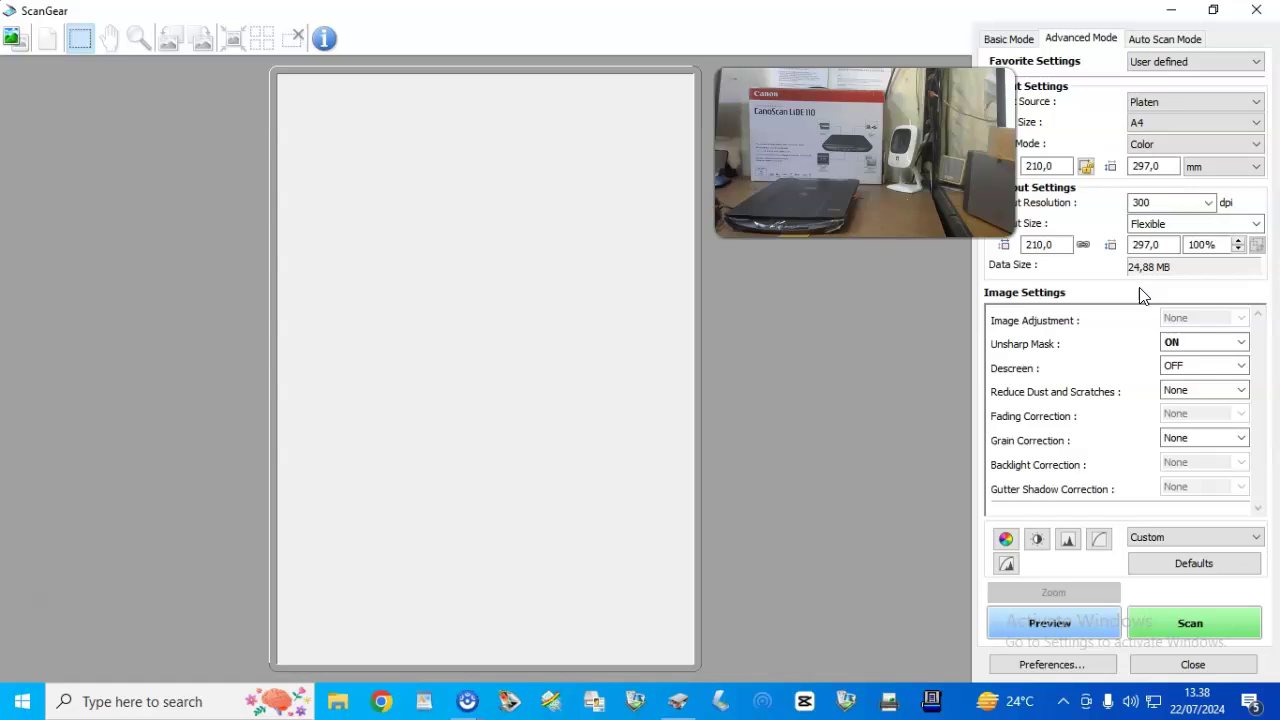
left_click(1208, 203)
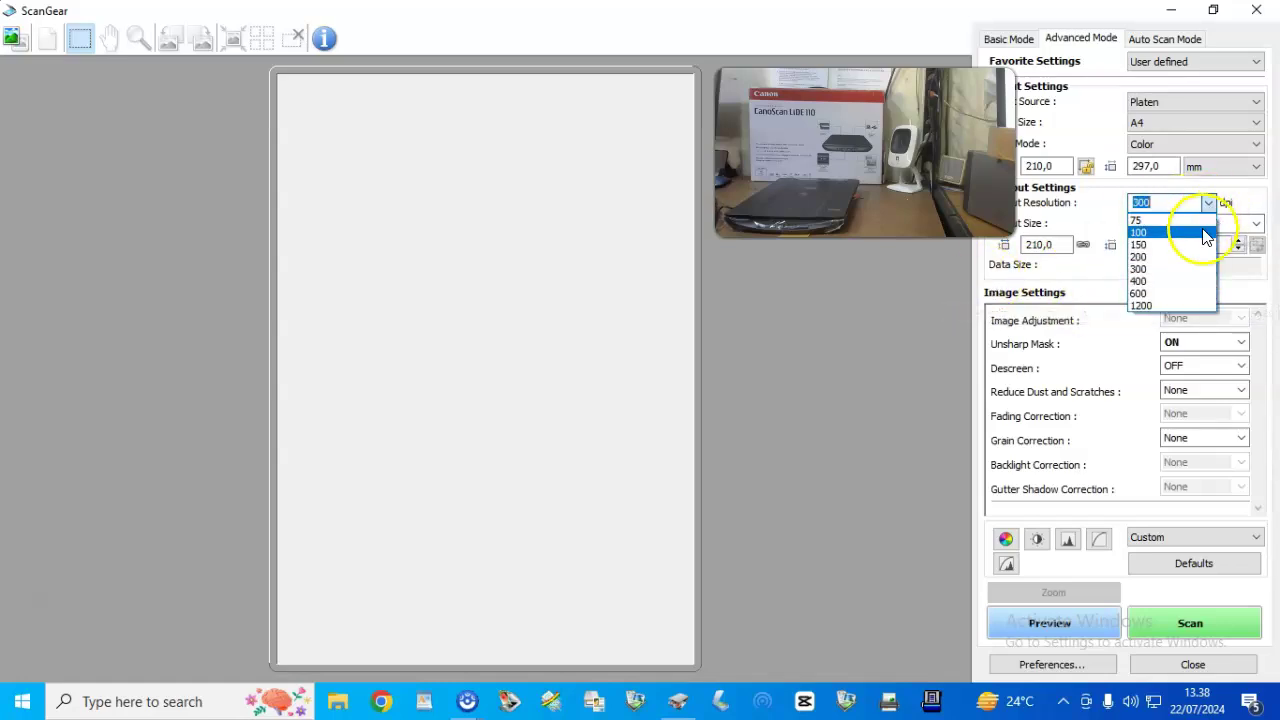
left_click(1175, 244)
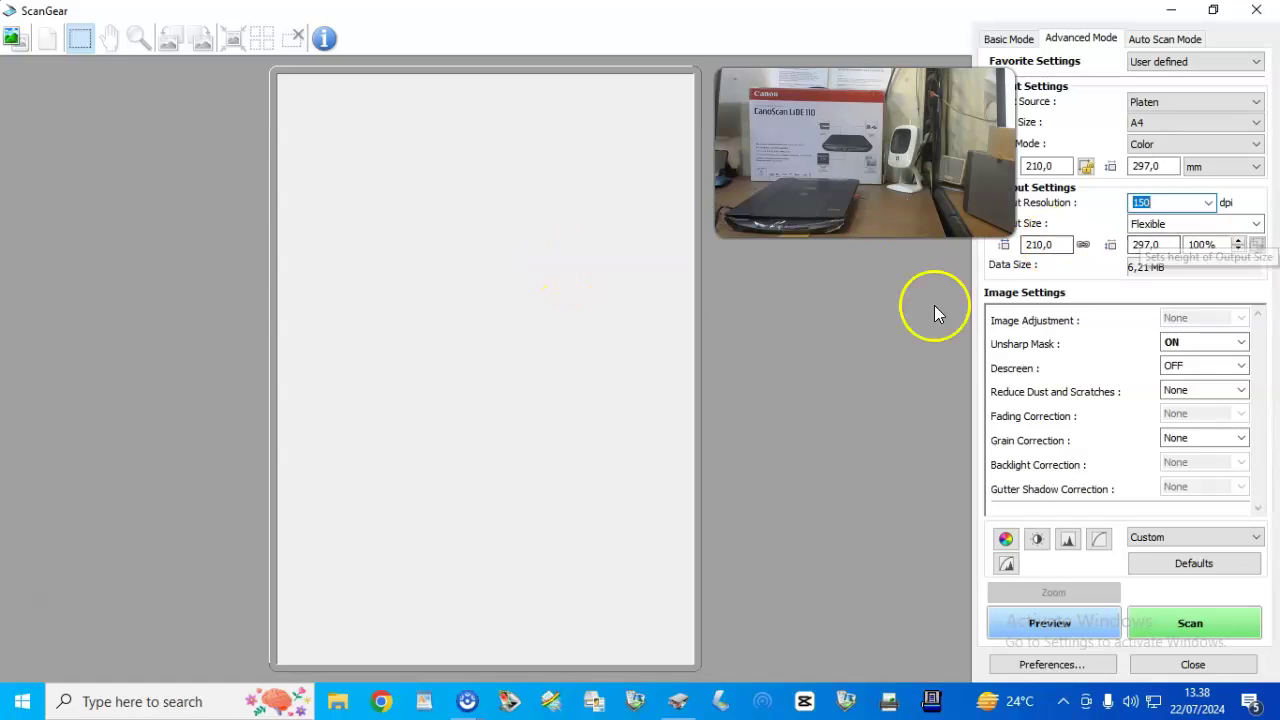
left_click(1205, 203)
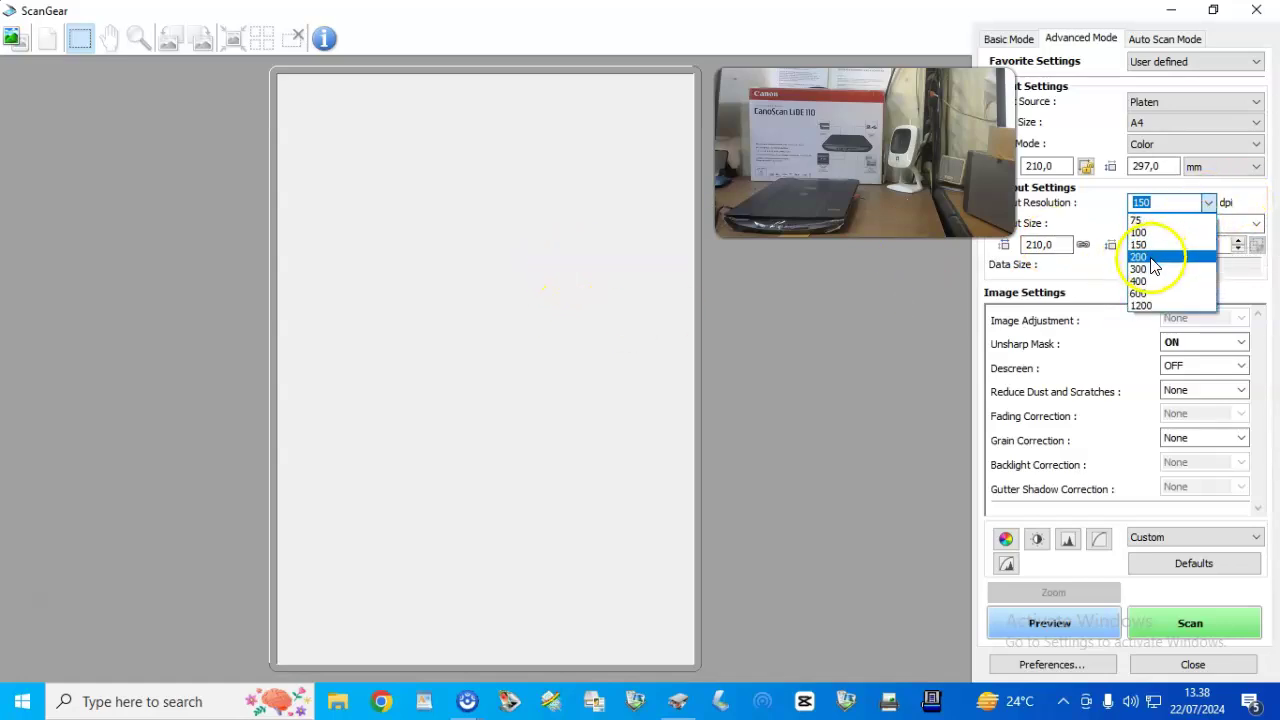
left_click(1160, 257)
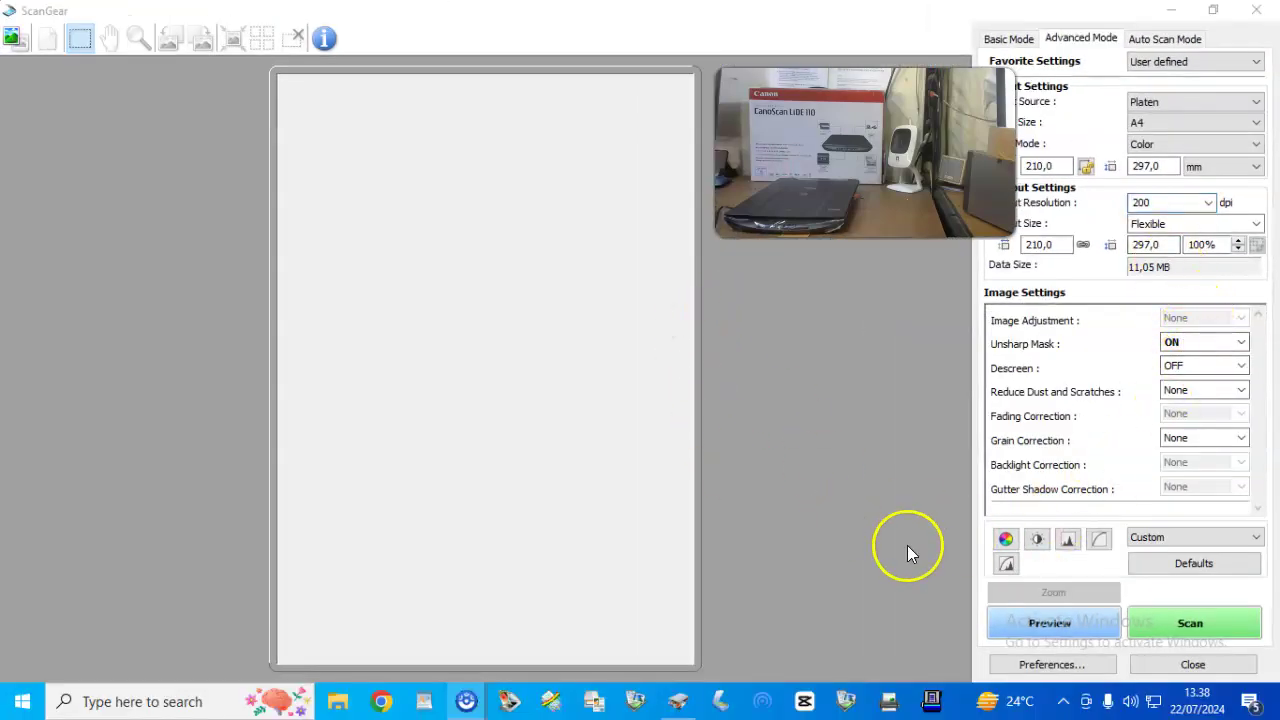
Run a preview scan of the HP Color Laser brochure page.
left_click(1079, 622)
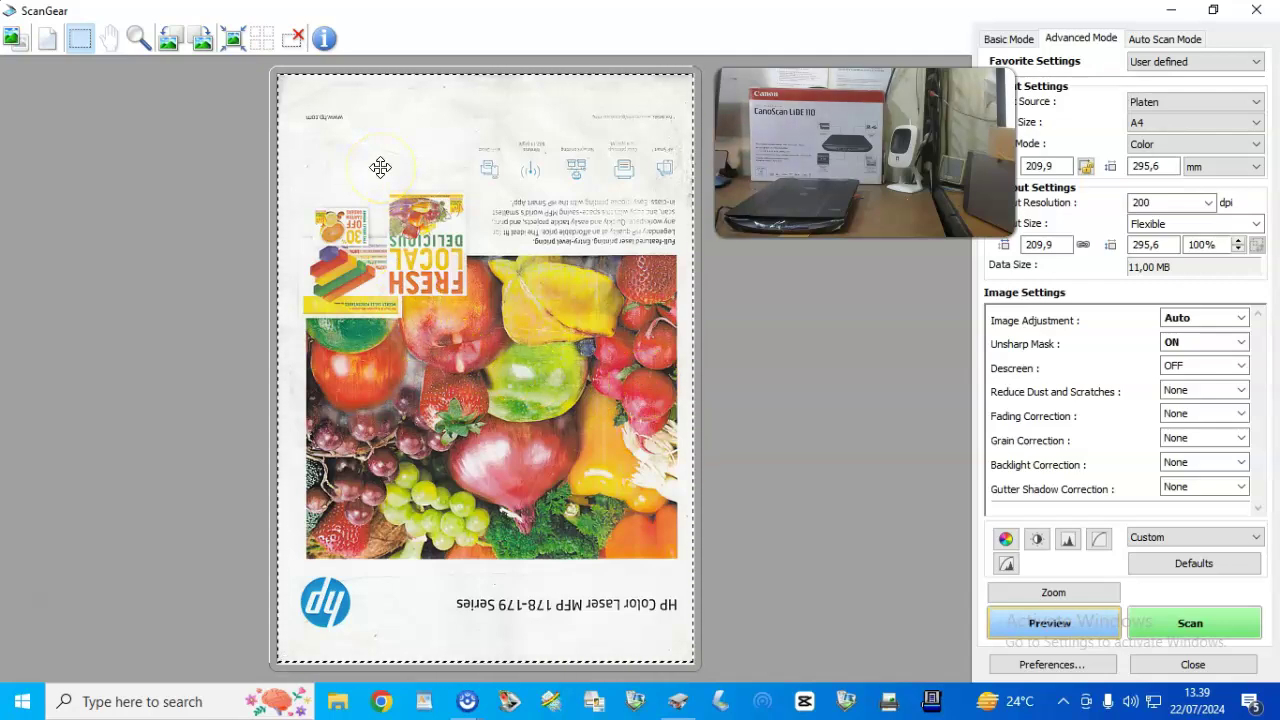
Rotate the brochure preview upright with two clockwise quarter turns.
left_click(202, 40)
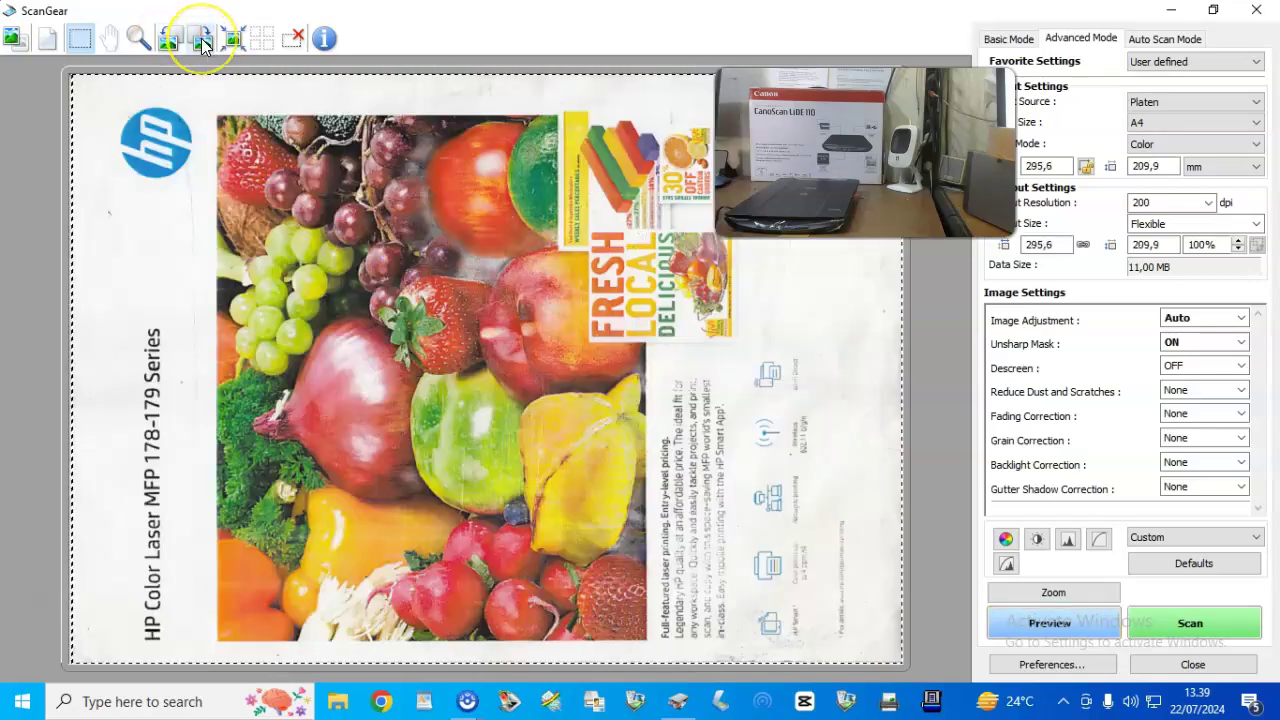
left_click(202, 40)
left_click(509, 292)
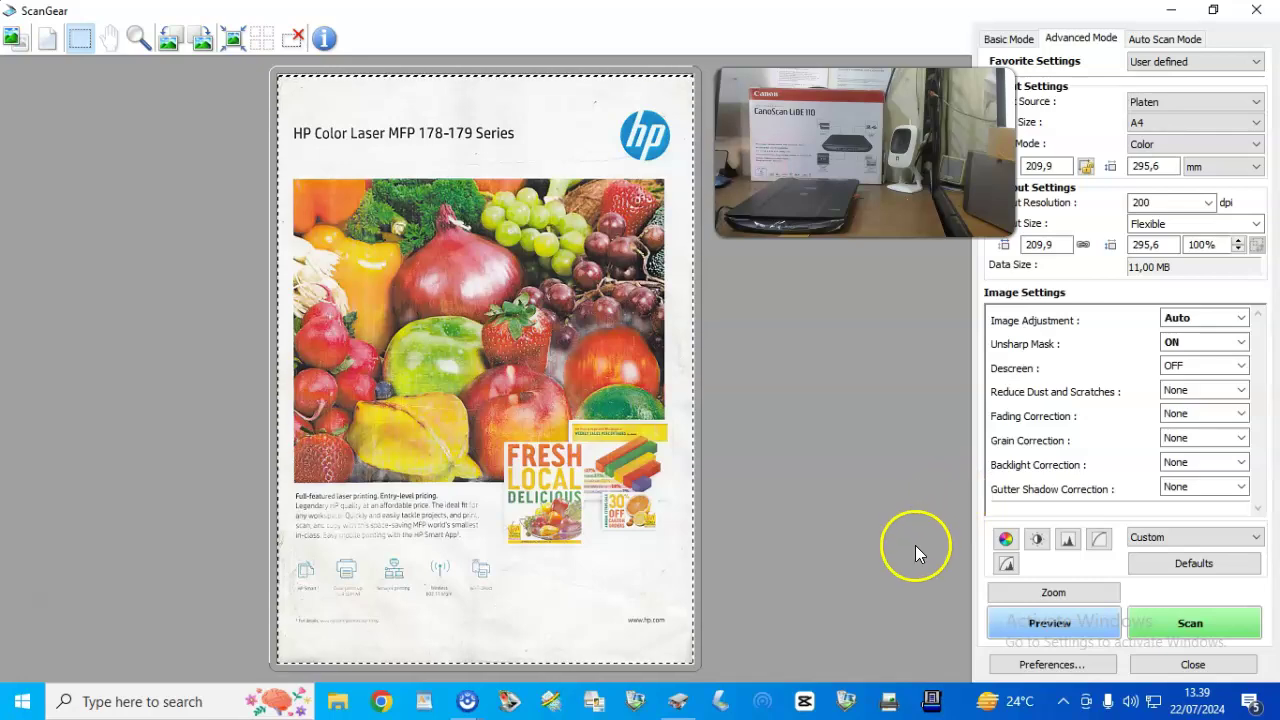
Drag a crop frame around the fruit photo, then clear it to scan the whole page.
left_click_drag(697, 657, 662, 487)
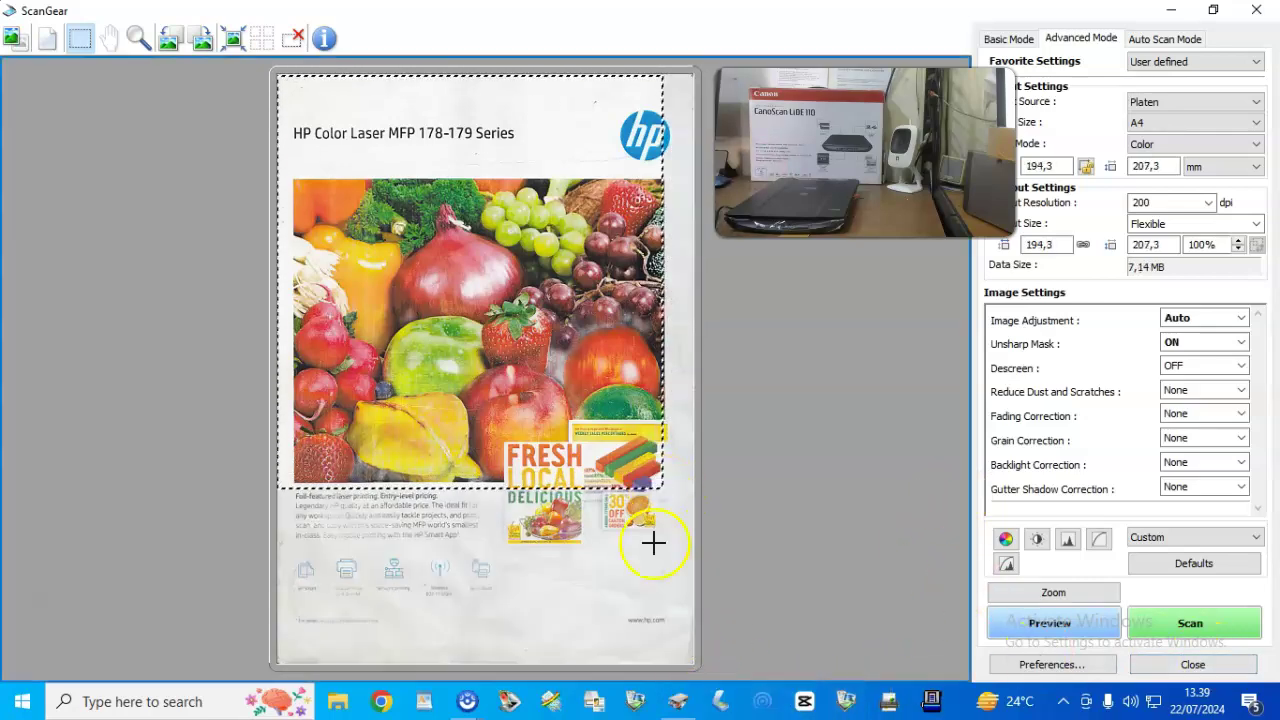
left_click(618, 610)
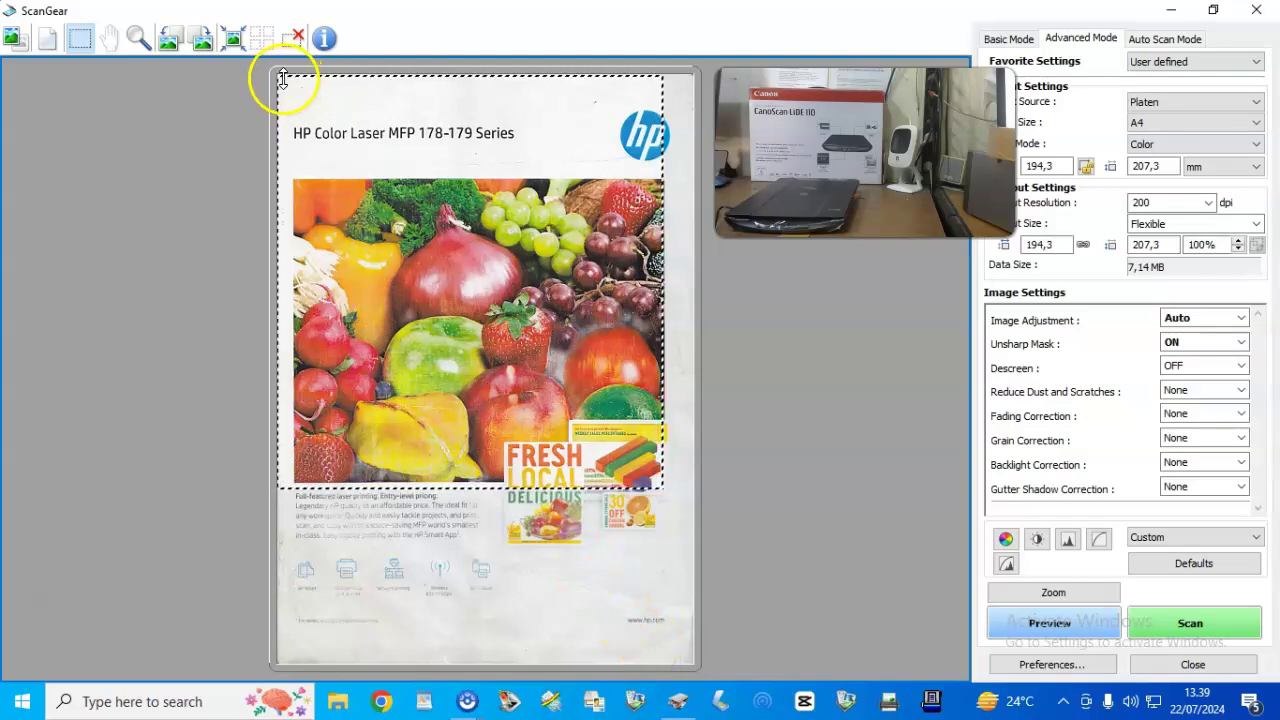
left_click_drag(283, 78, 292, 182)
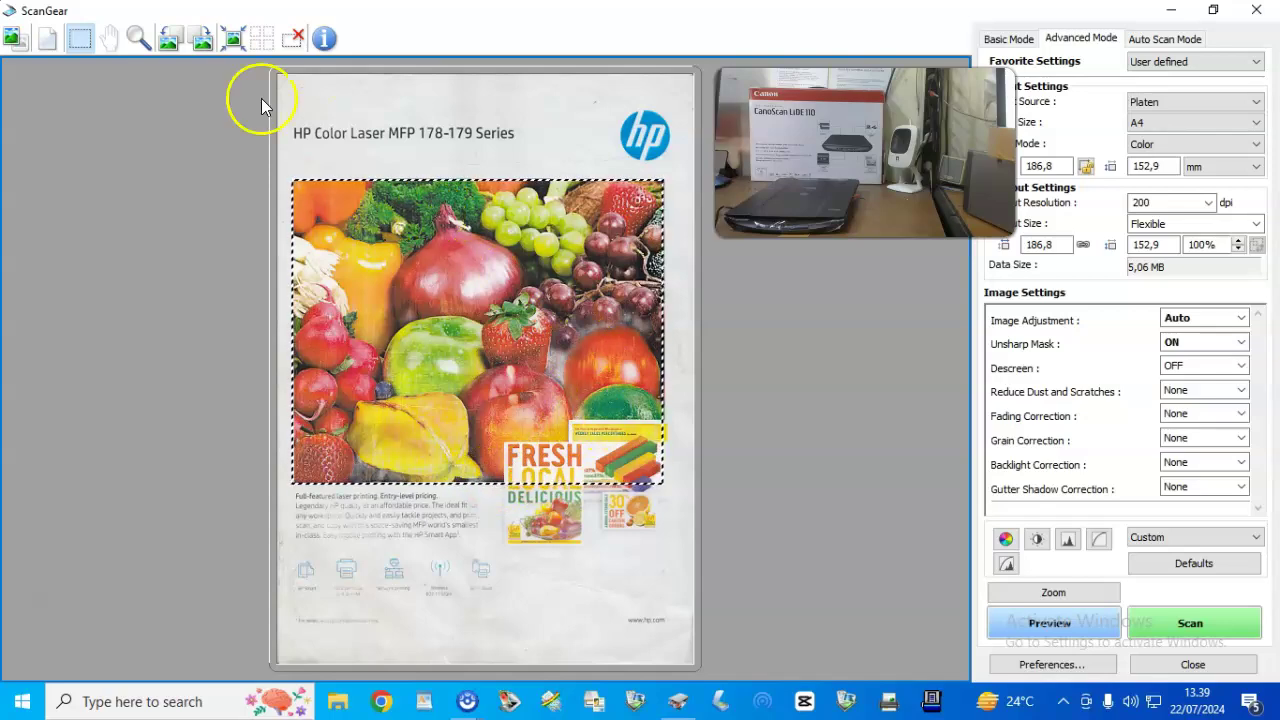
left_click(293, 40)
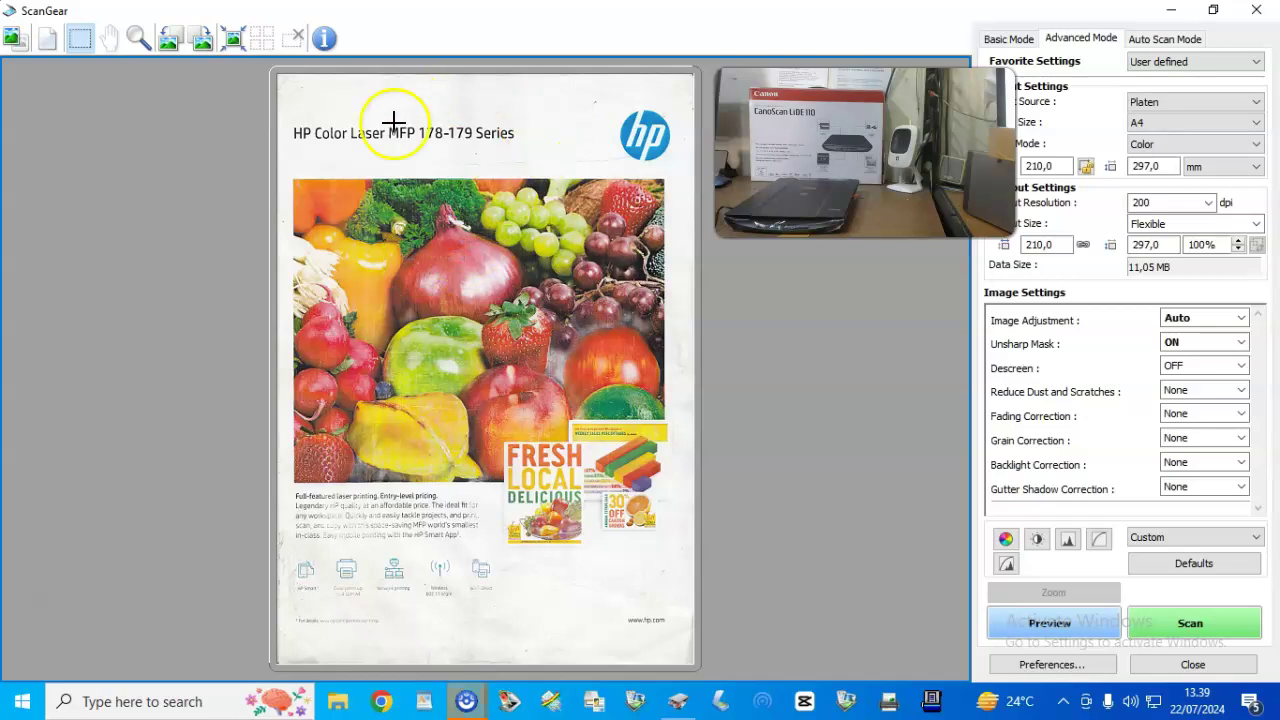
Scan the full page and accept 'Retouch and save the image' when scanning completes.
left_click(1207, 620)
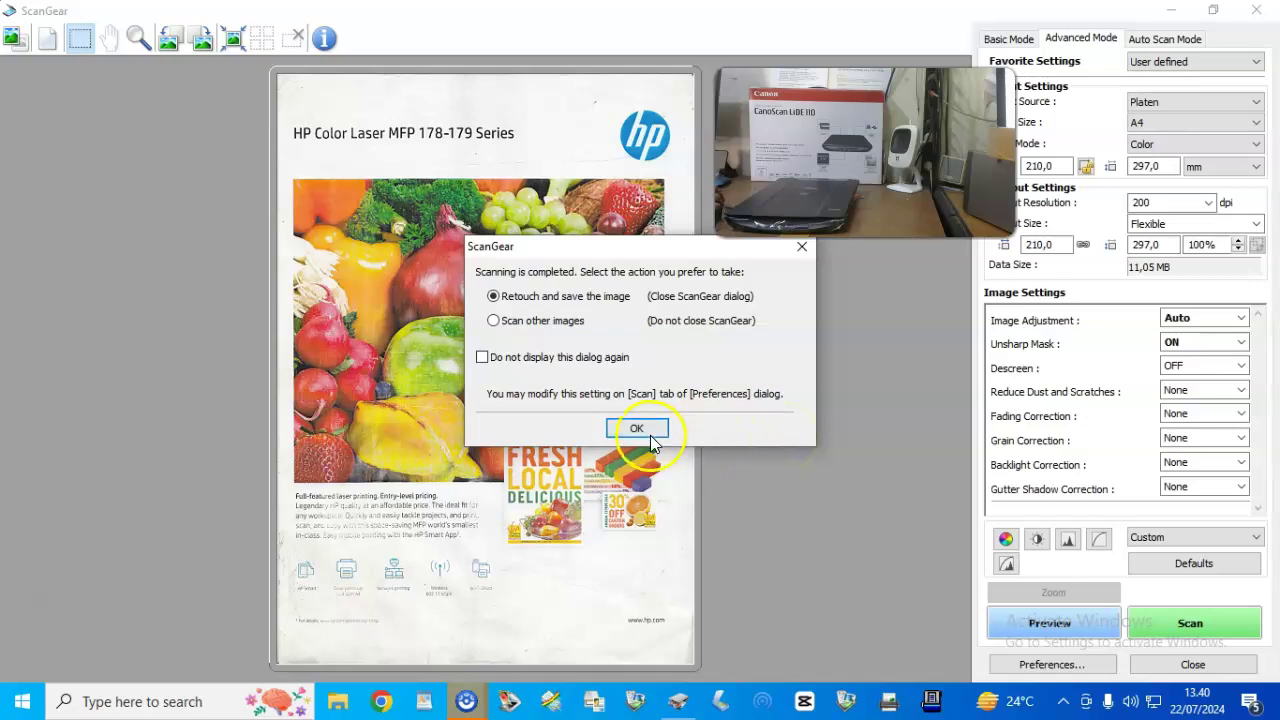
left_click(638, 429)
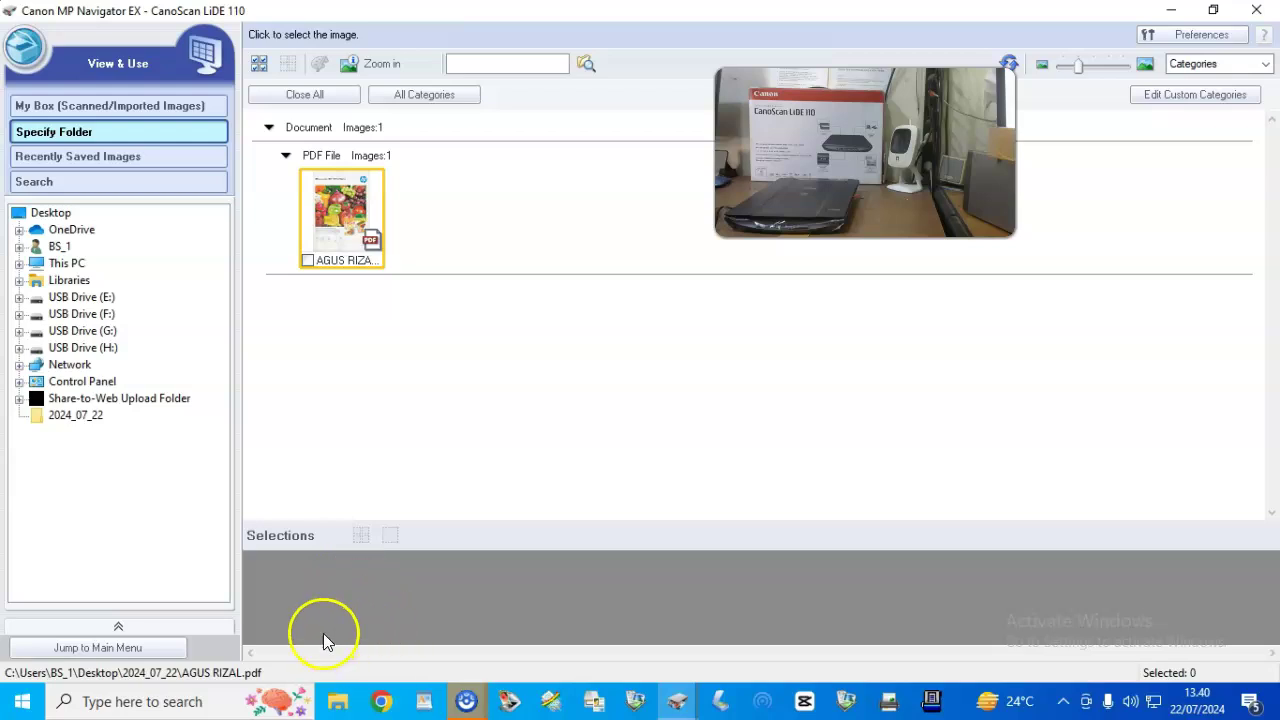
Select the scanned brochure PDF and open it in Foxit PDF Reader.
left_click(307, 260)
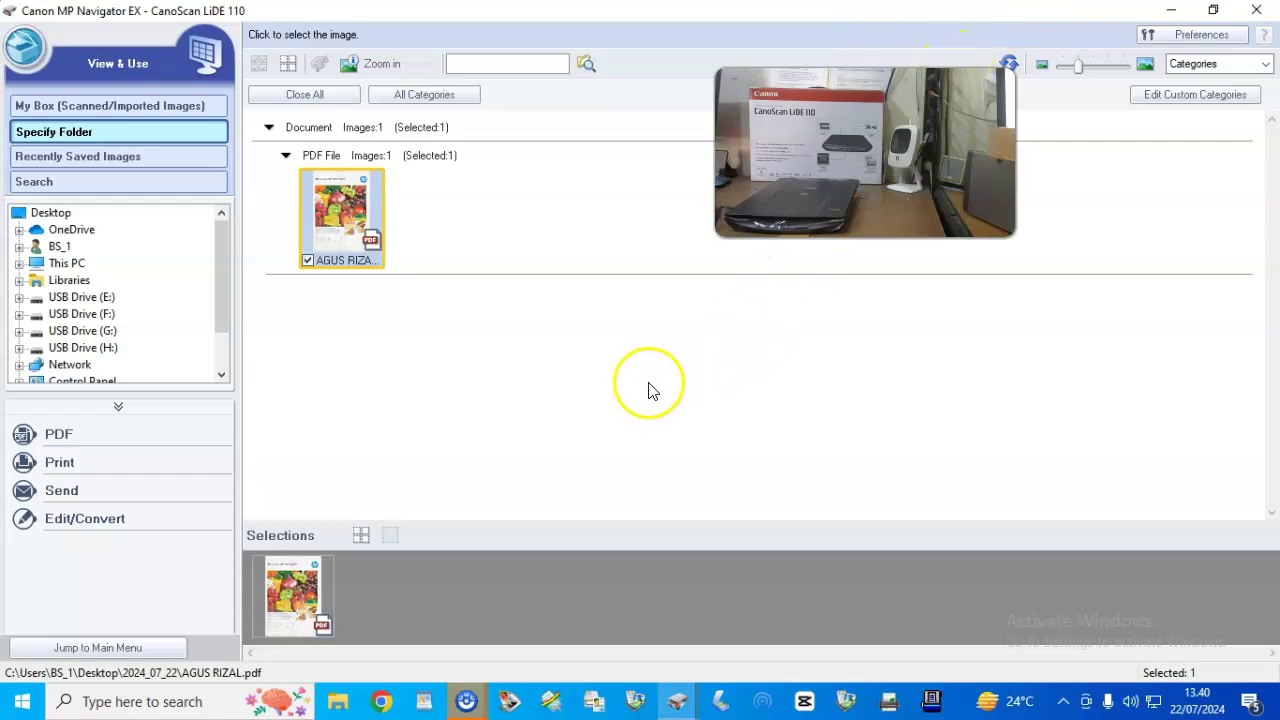
left_click(84, 444)
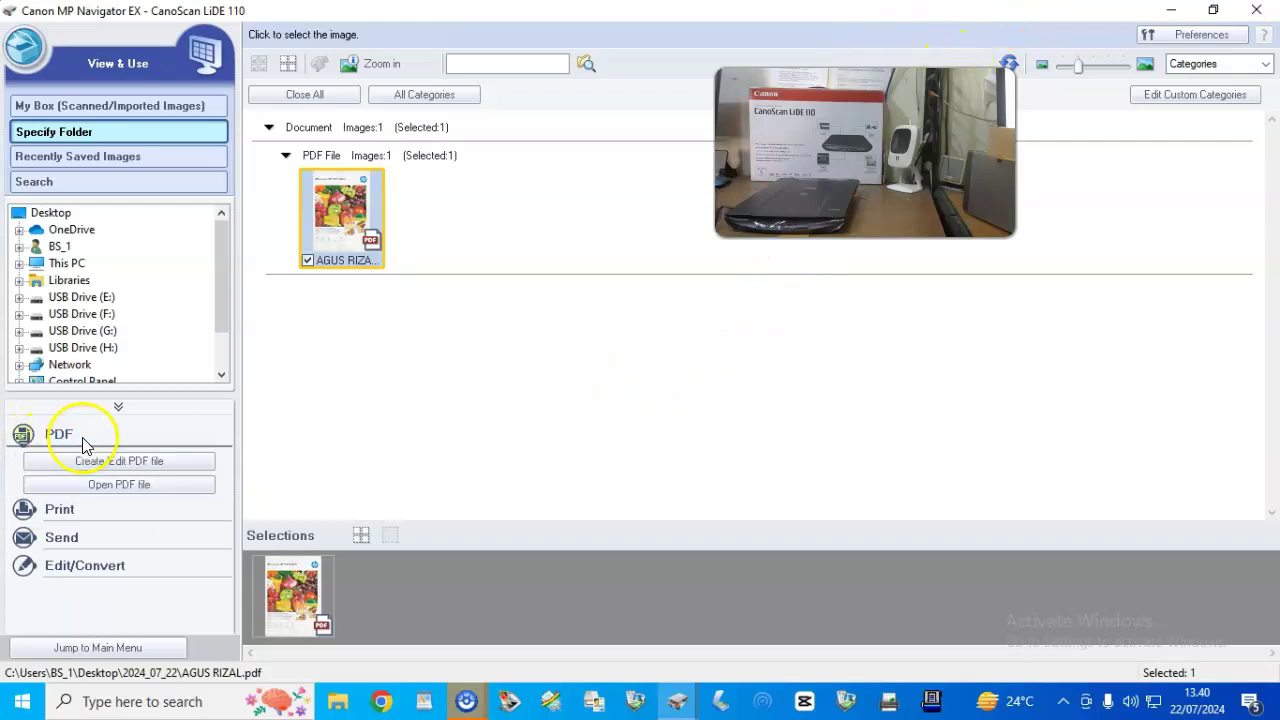
left_click(108, 486)
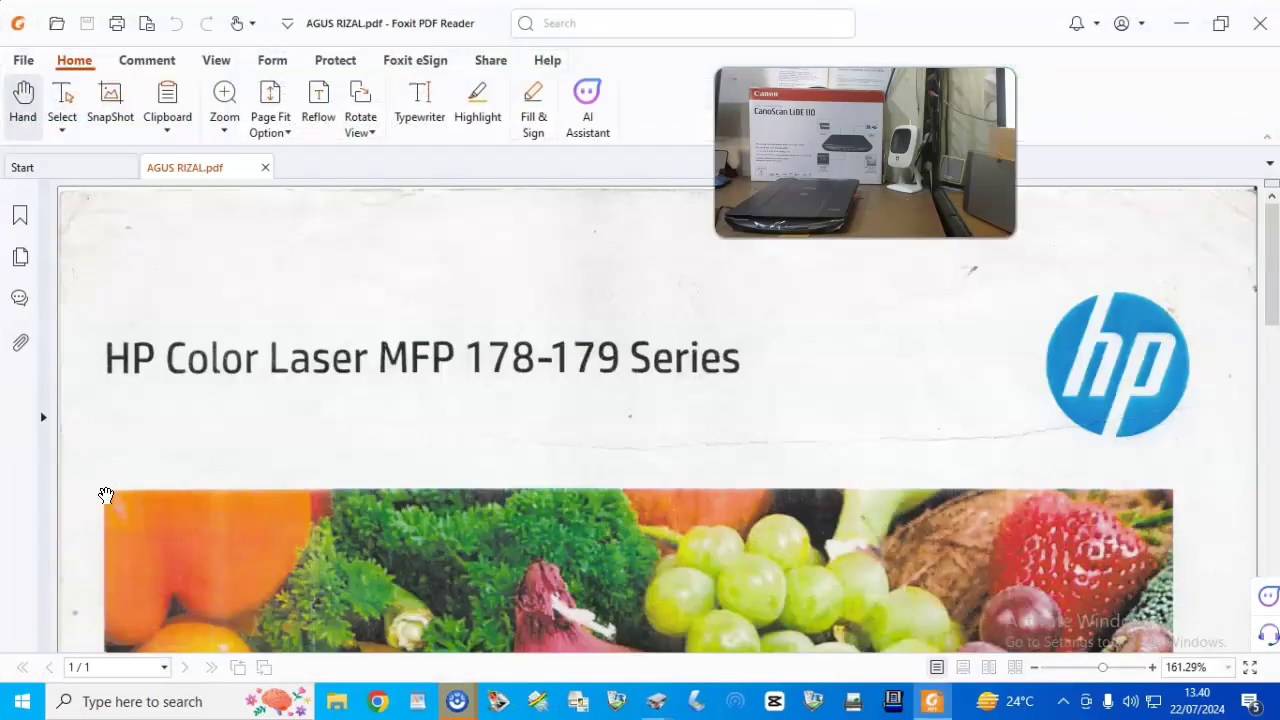
scroll(740, 463, "down", 4)
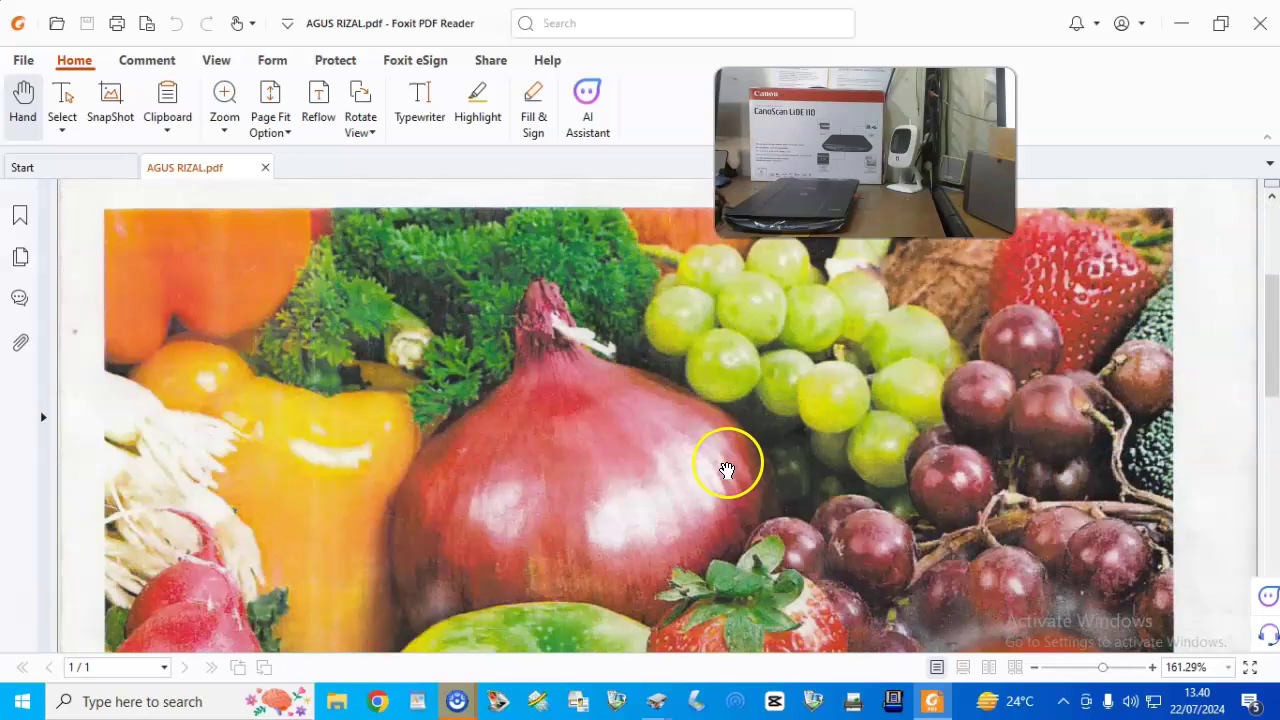
scroll(727, 468, "down", 4)
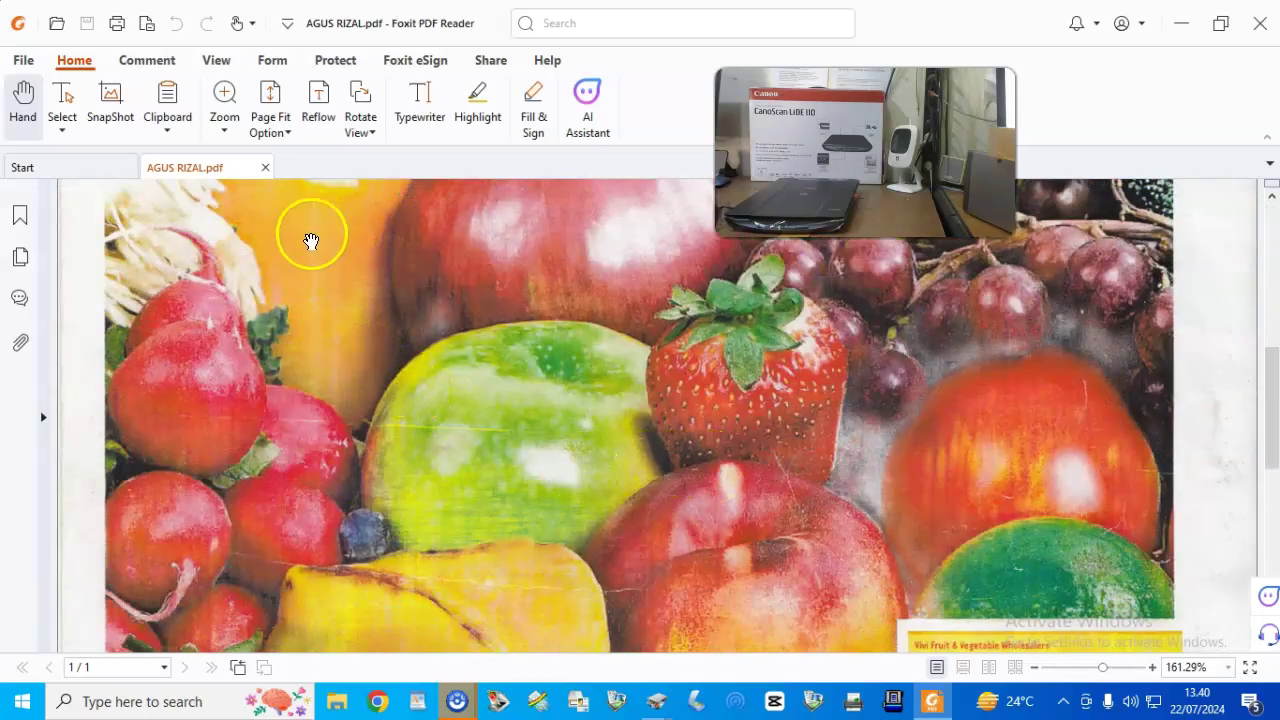
scroll(366, 443, "up", 7)
scroll(351, 470, "down", 2)
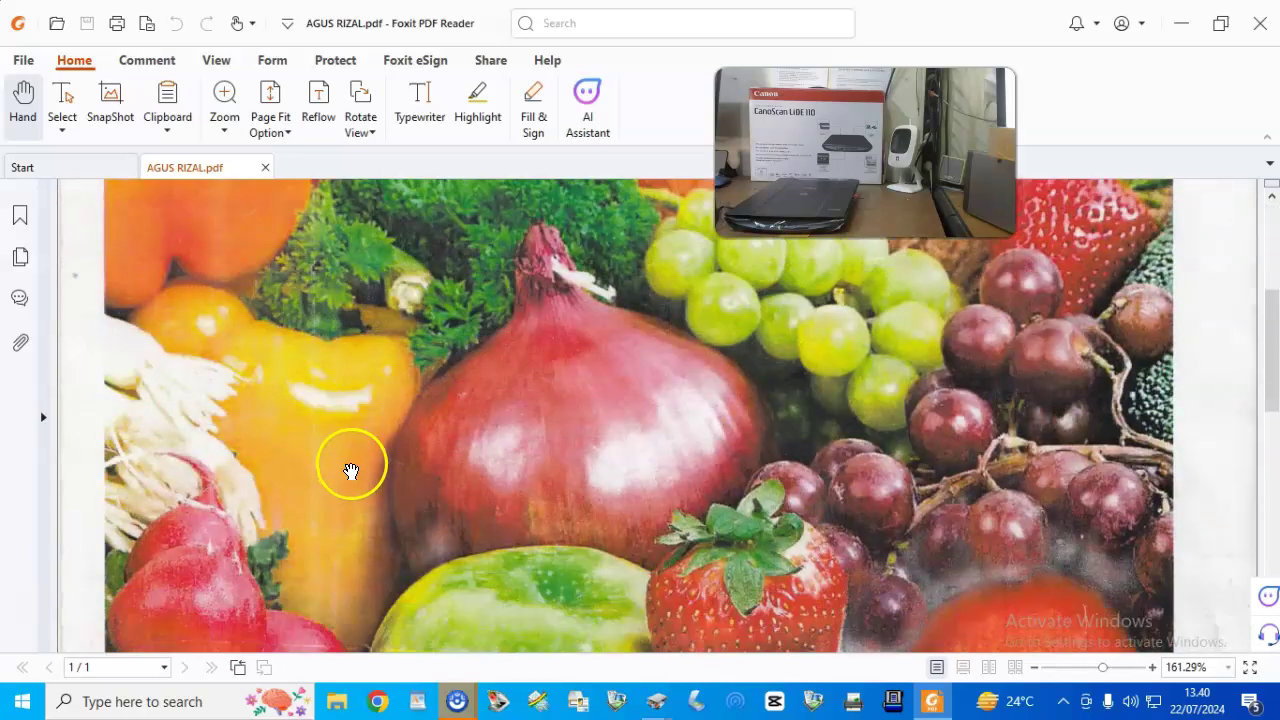
scroll(330, 418, "down", 3)
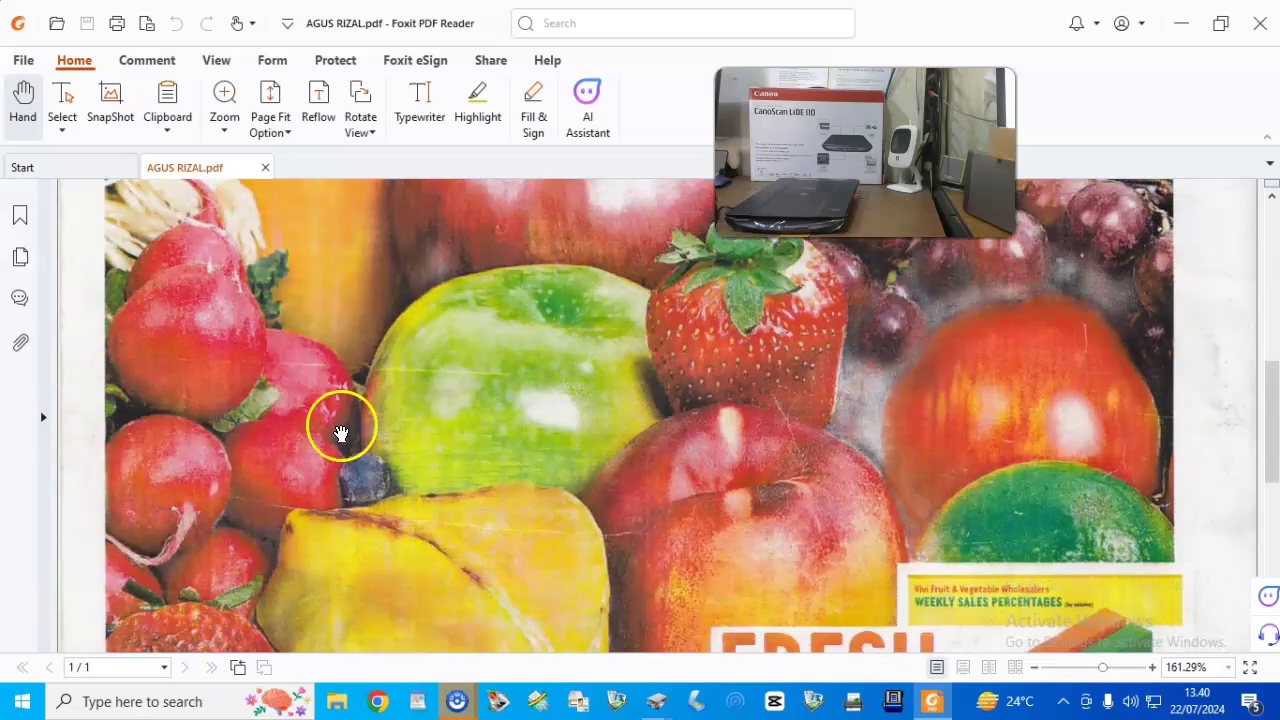
scroll(370, 438, "down", 7)
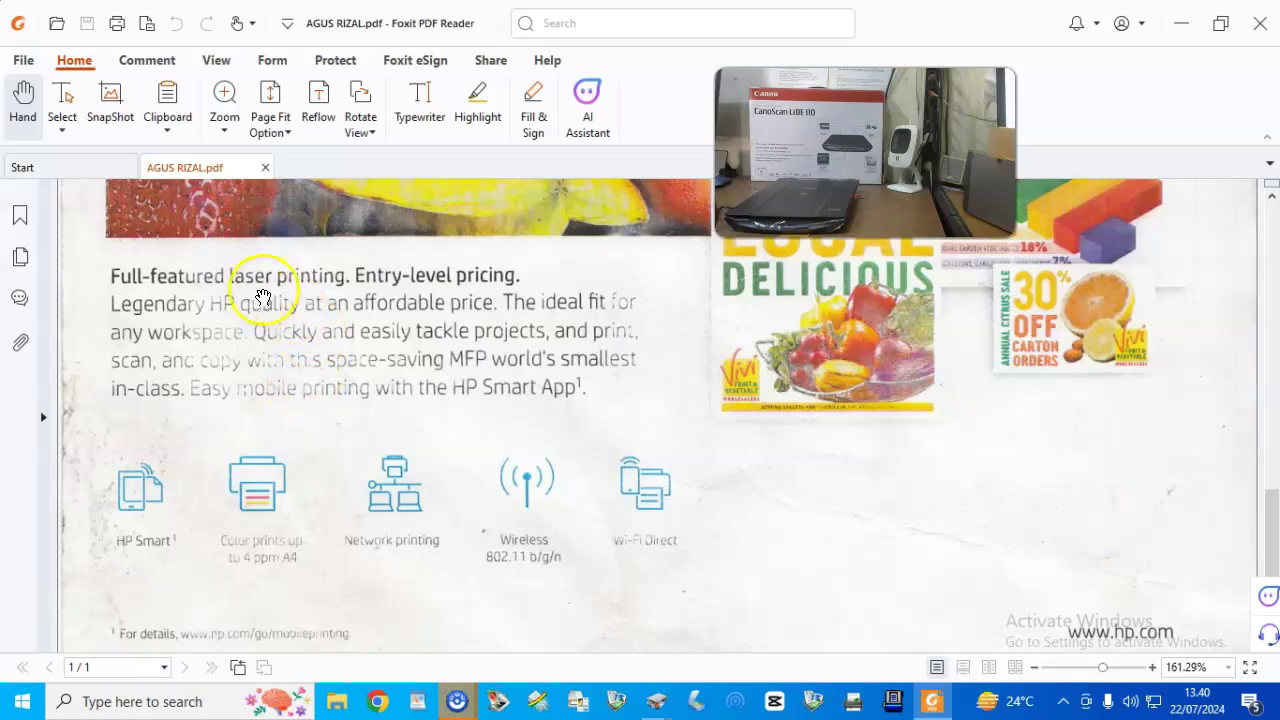
scroll(508, 428, "down", 2)
scroll(510, 457, "up", 5)
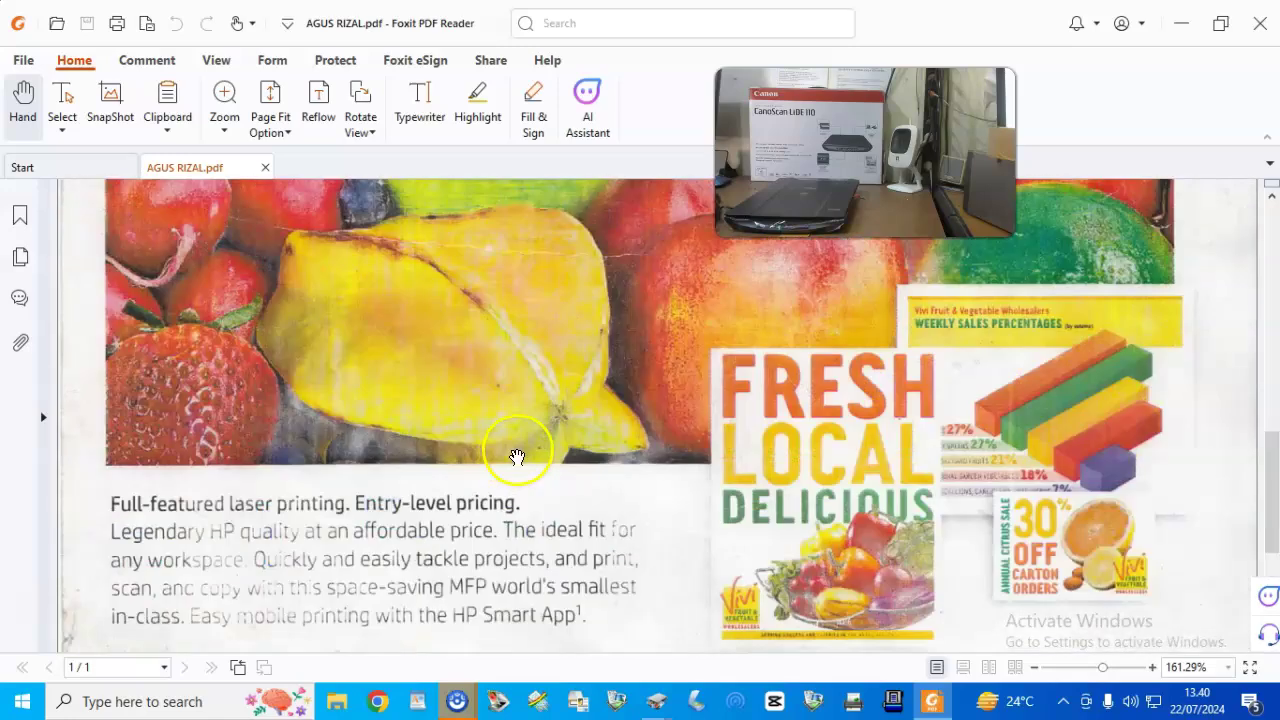